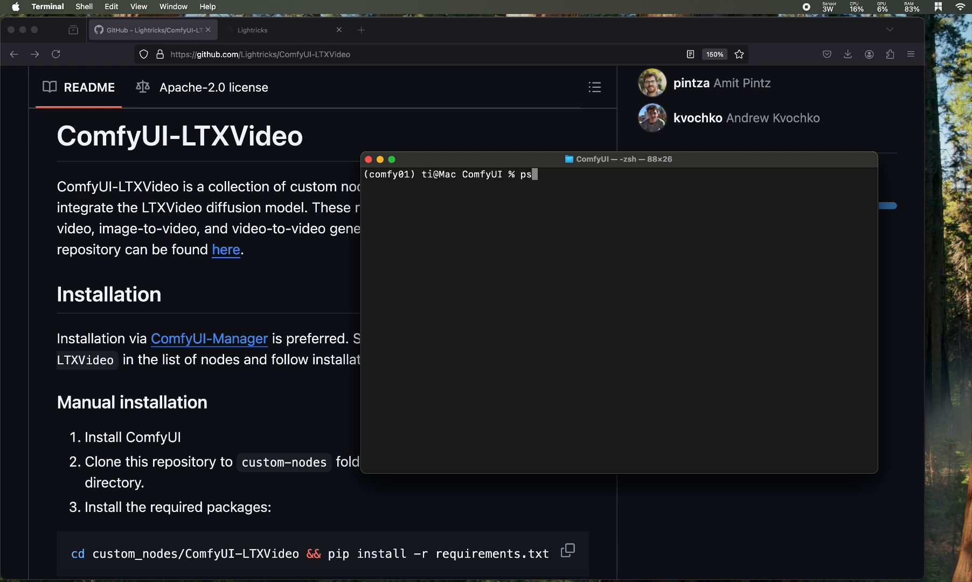
# Step: Print the terminal's current working directory with pwd, highlight the folder name in the path, and clear the screen
pyautogui.write('d')
pyautogui.press('Return')
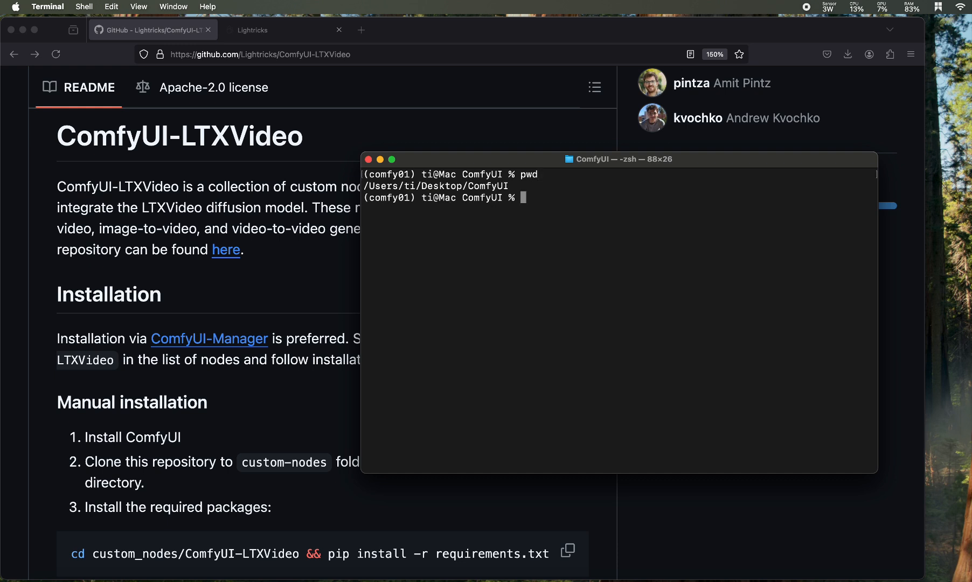
pyautogui.moveTo(468, 186); pyautogui.dragTo(511, 186)
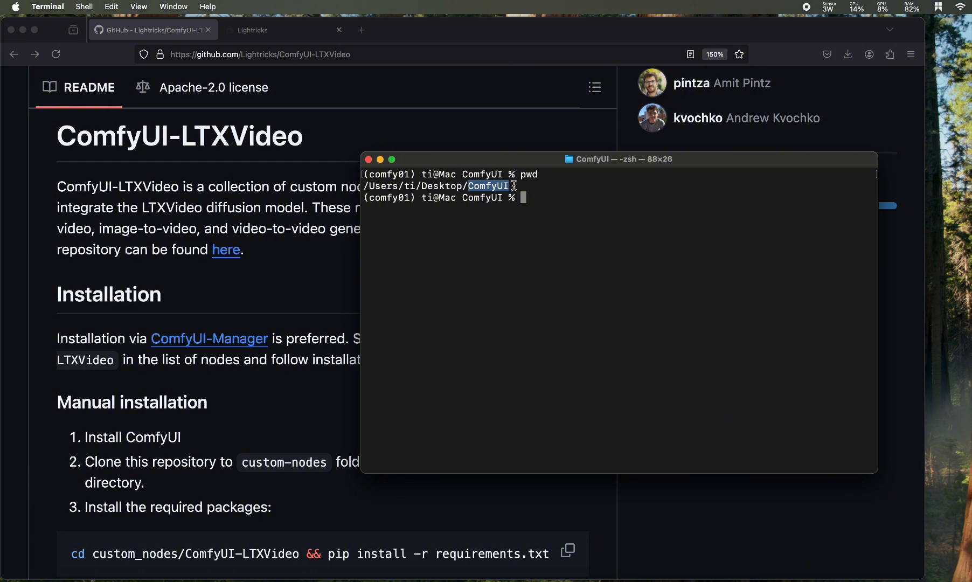
pyautogui.press('super+k')
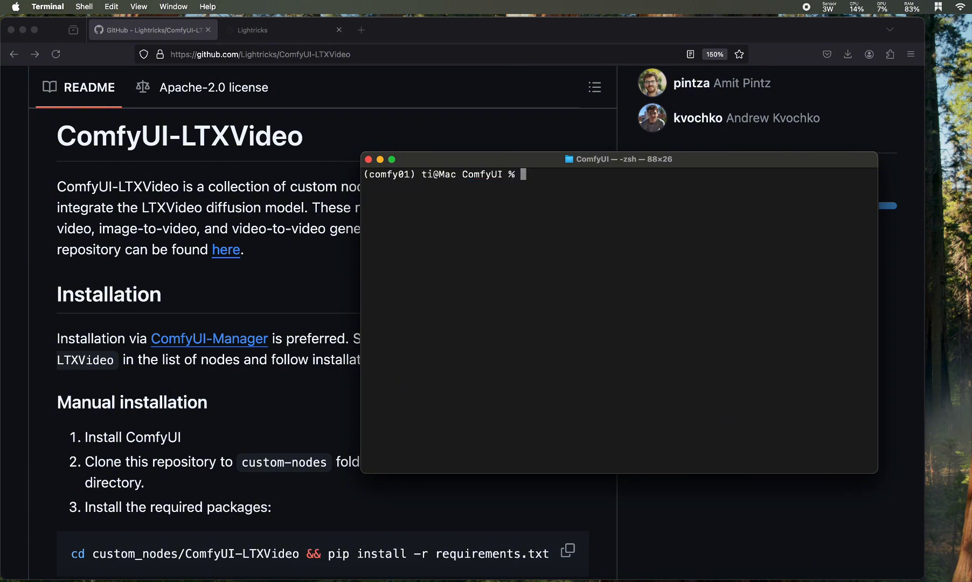
# Step: Update the ComfyUI installation with git pull, look through the output, and clear the terminal
pyautogui.write('git pull')
pyautogui.press('Return')
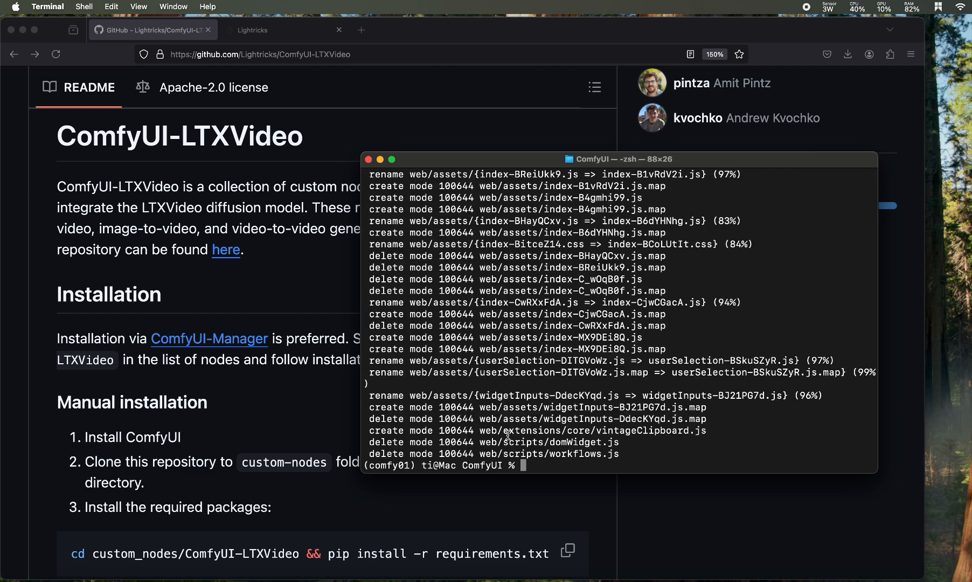
pyautogui.scroll(5, 520, 419)
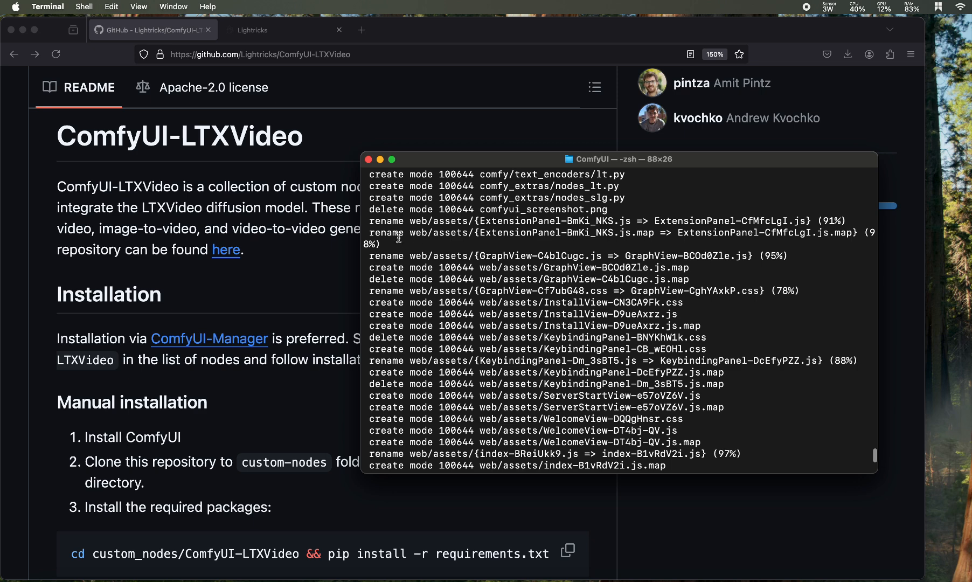
pyautogui.scroll(3, 522, 322)
pyautogui.scroll(-8, 524, 322)
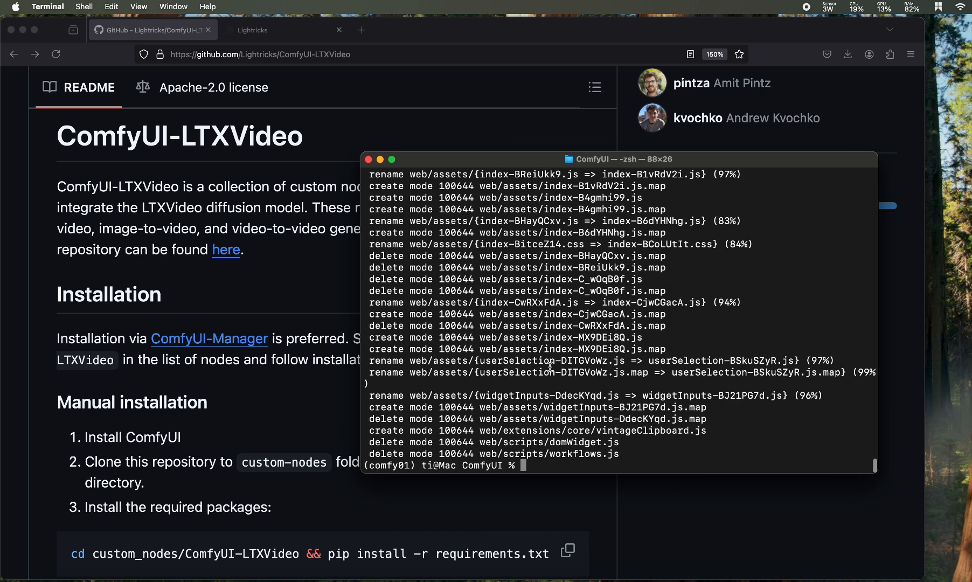
pyautogui.press('super+k')
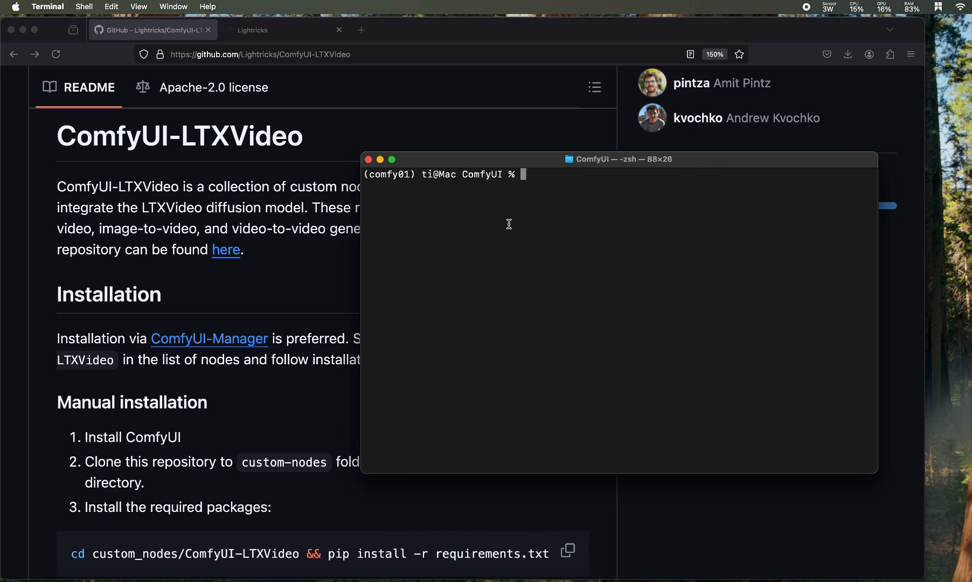
# Step: Copy the HTTPS clone URL of the Lightricks ComfyUI-LTXVideo repository on GitHub
pyautogui.moveTo(507, 166); pyautogui.dragTo(478, 123)
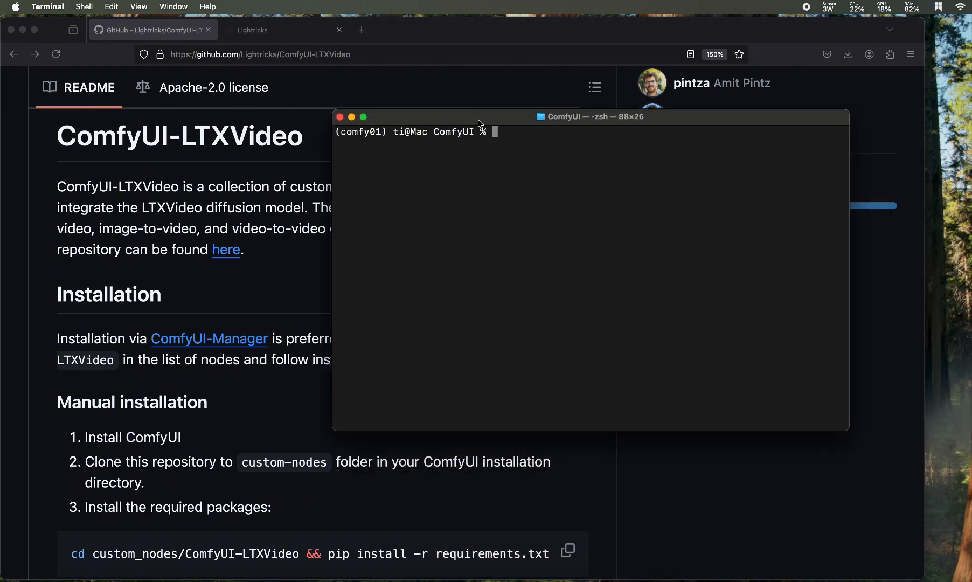
pyautogui.scroll(-2, 236, 333)
pyautogui.scroll(-2, 236, 333)
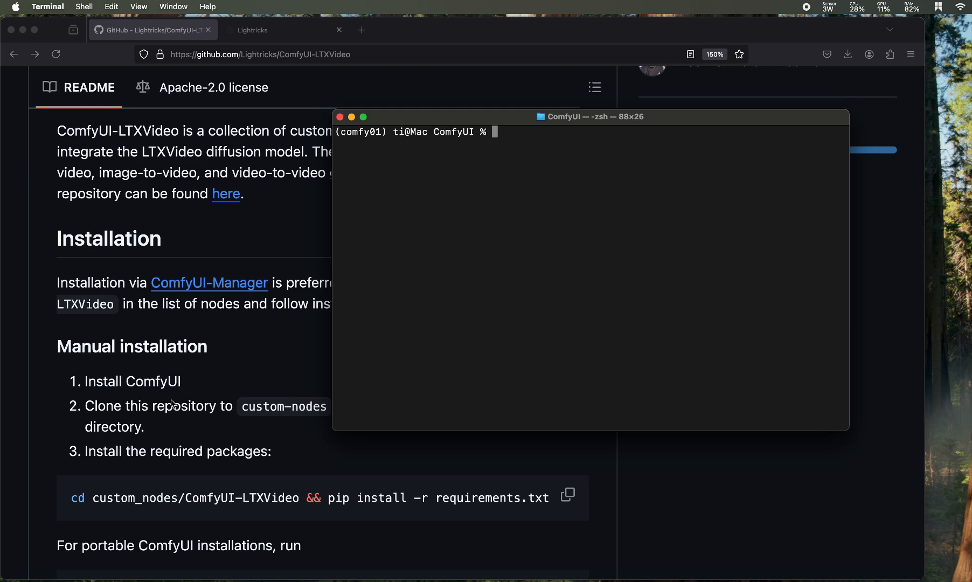
pyautogui.scroll(3, 173, 401)
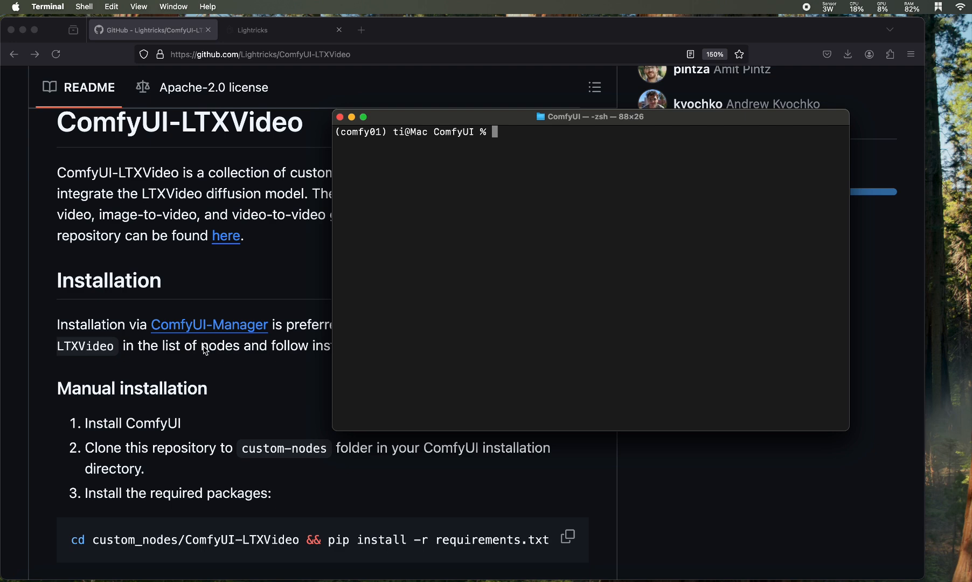
pyautogui.scroll(10, 205, 351)
pyautogui.moveTo(466, 123); pyautogui.dragTo(833, 171)
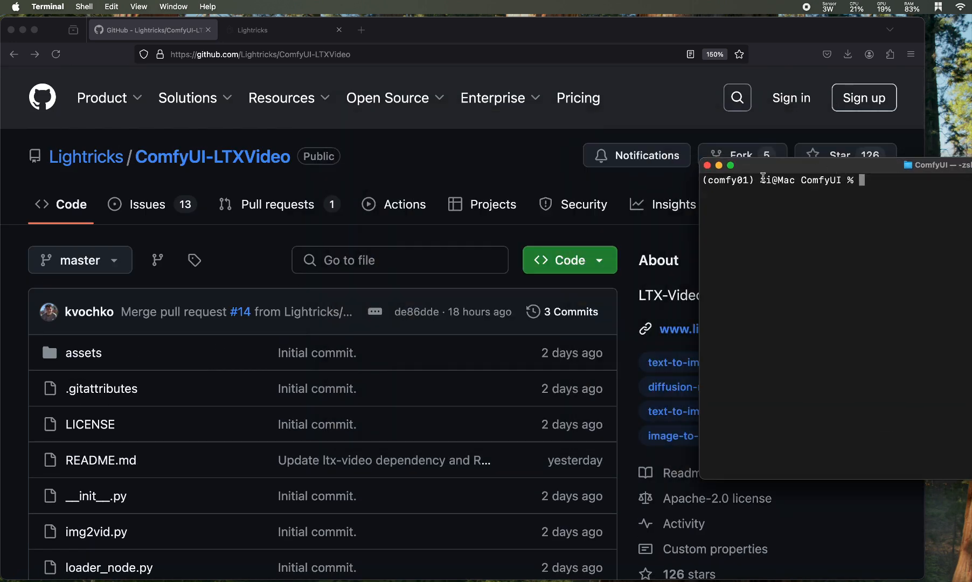
pyautogui.click(617, 270)
pyautogui.click(598, 261)
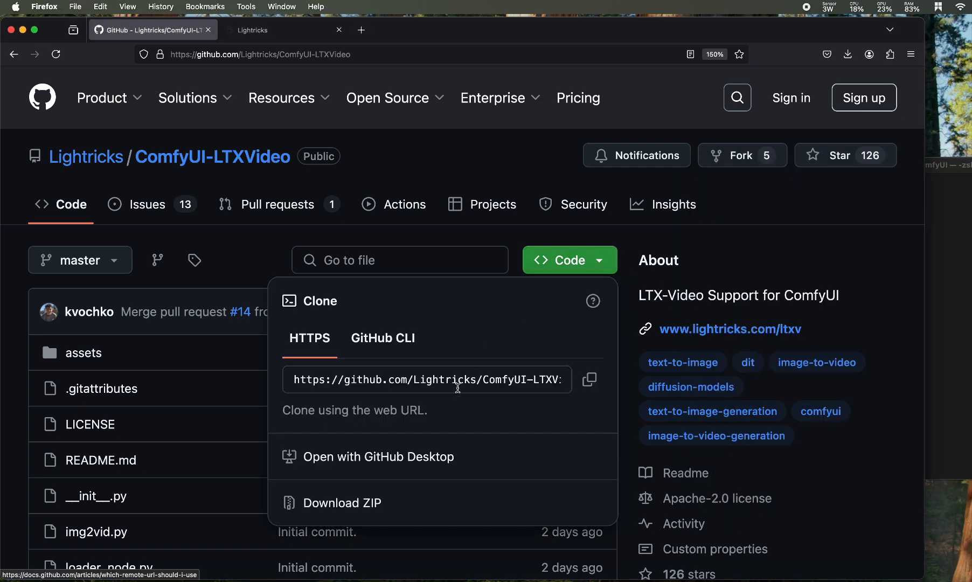
pyautogui.click(590, 383)
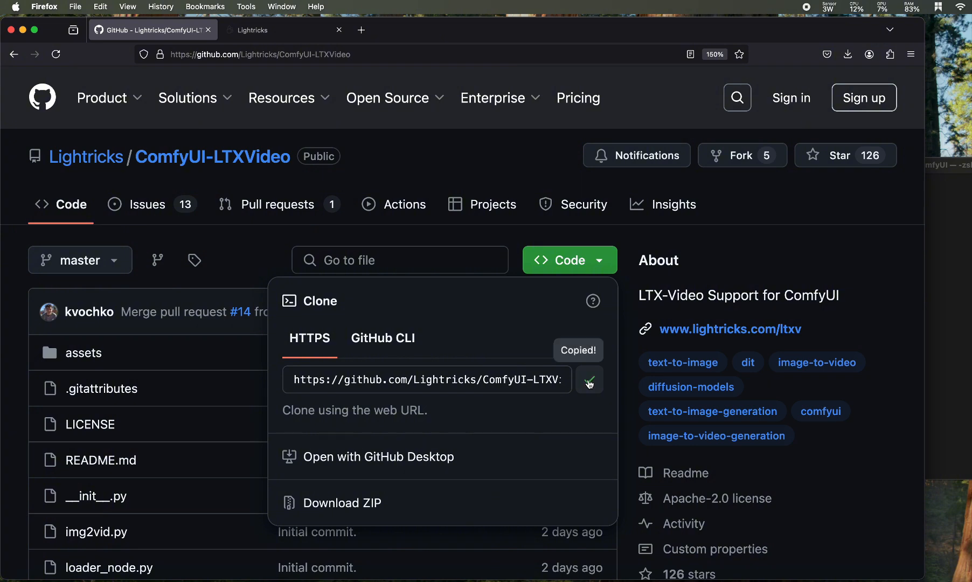
# Step: Switch to Terminal, go into the custom_nodes folder, and git clone the copied ComfyUI-LTXVideo repository URL there
pyautogui.press('super+Tab')
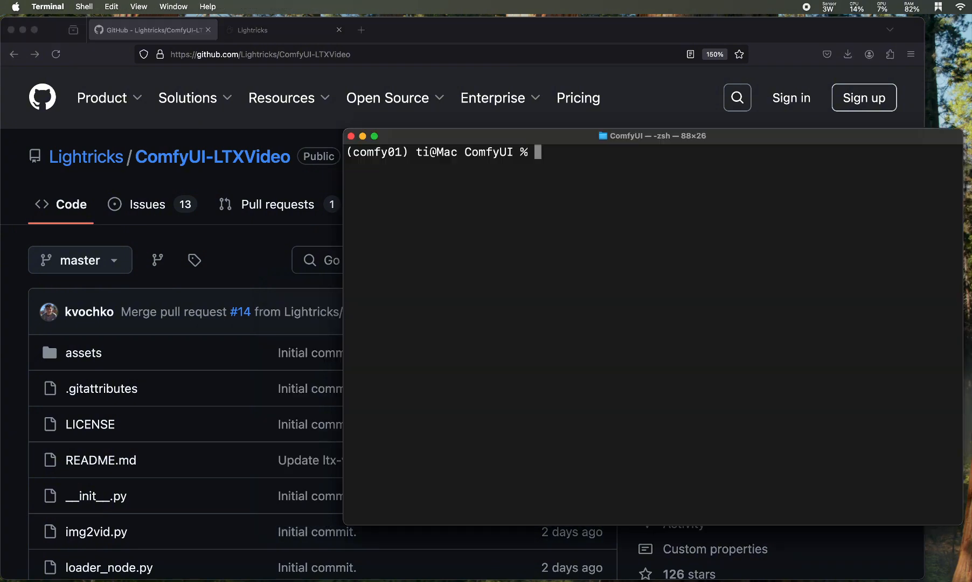
pyautogui.write('cd cust')
pyautogui.press('Tab')
pyautogui.press('Return')
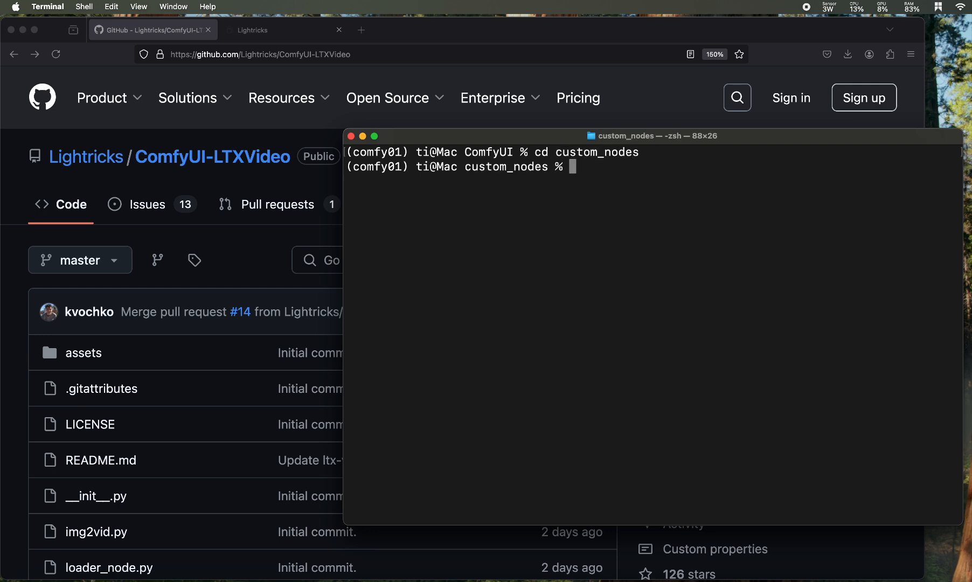
pyautogui.write('git clone')
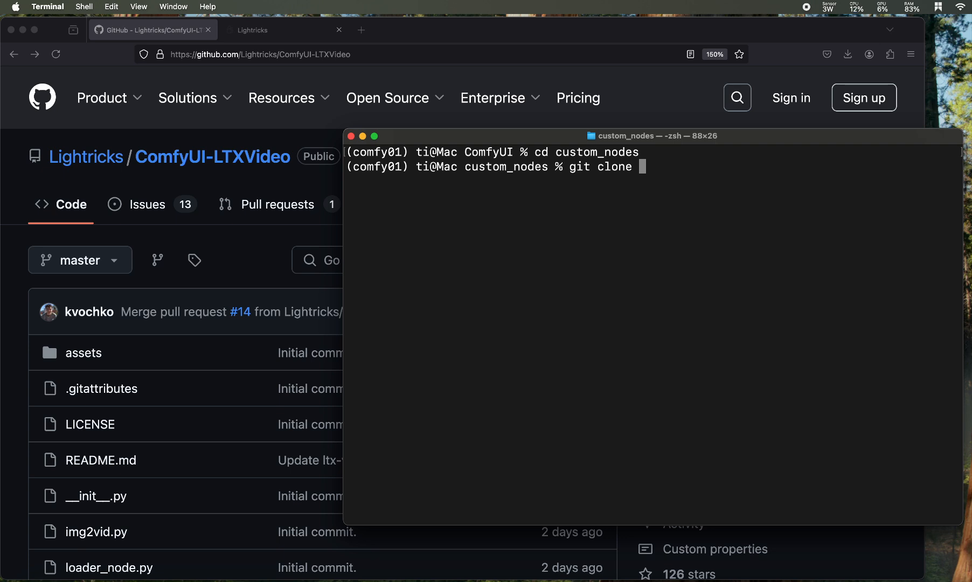
pyautogui.press('super+v')
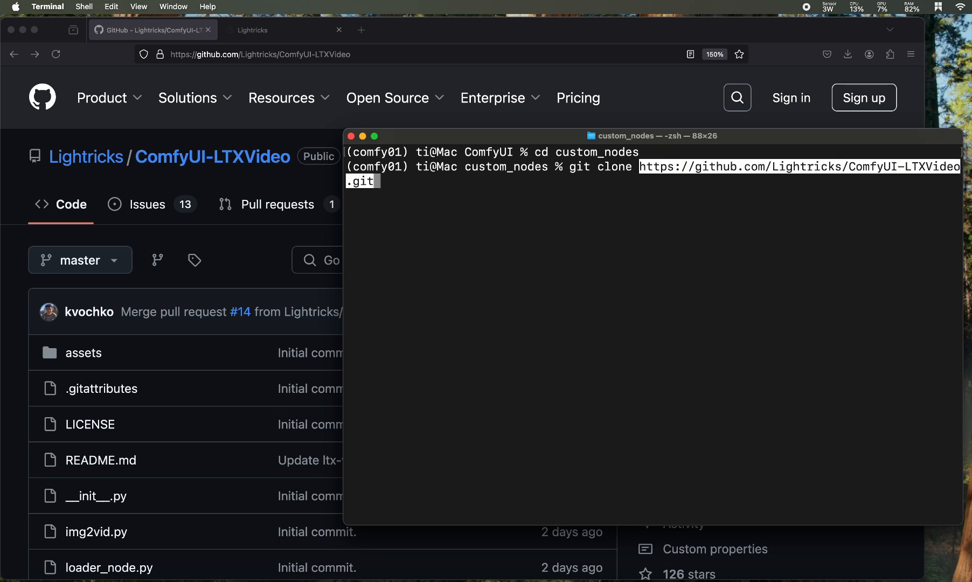
pyautogui.press('Return')
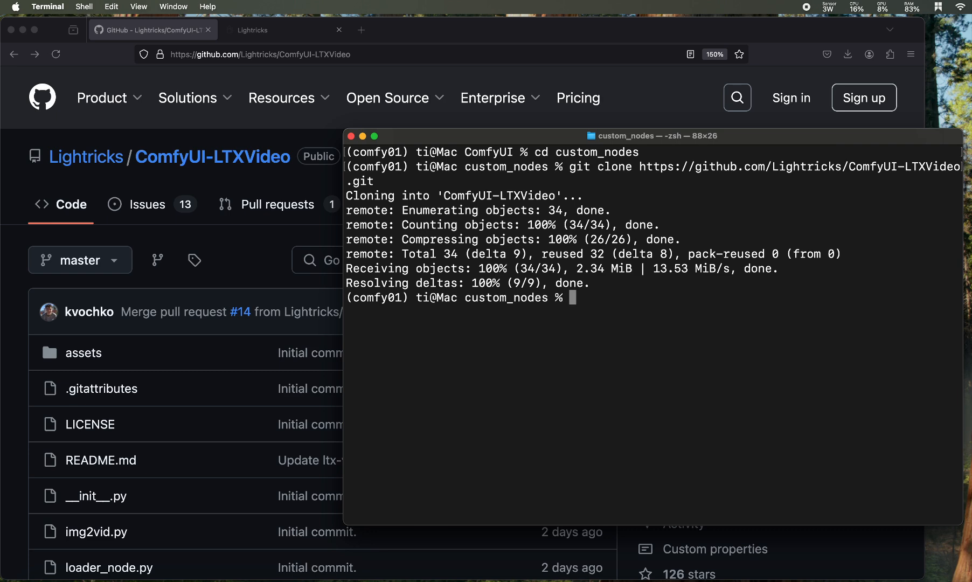
# Step: Consult the README's manual installation instructions and change into the cloned ComfyUI-LTXVideo folder
pyautogui.scroll(-15, 205, 310)
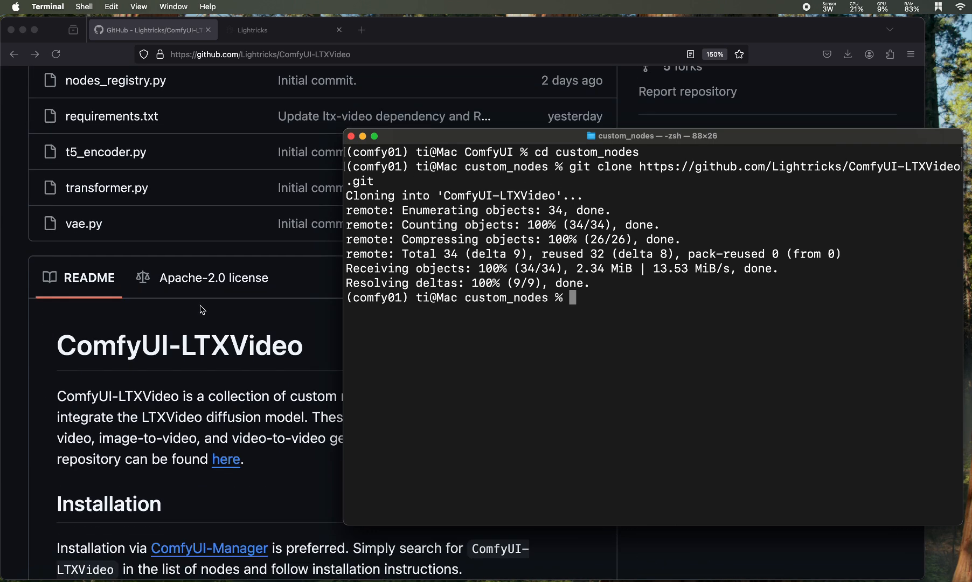
pyautogui.scroll(-5, 205, 312)
pyautogui.scroll(10, 205, 312)
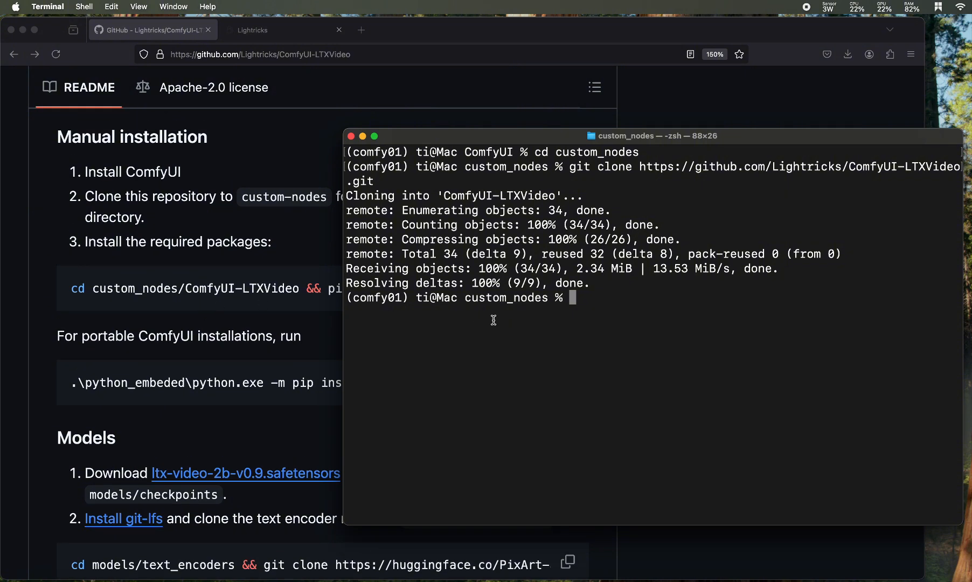
pyautogui.moveTo(456, 136)
pyautogui.mouseDown()
pyautogui.moveTo(438, 304)
pyautogui.moveTo(446, 124)
pyautogui.mouseUp()
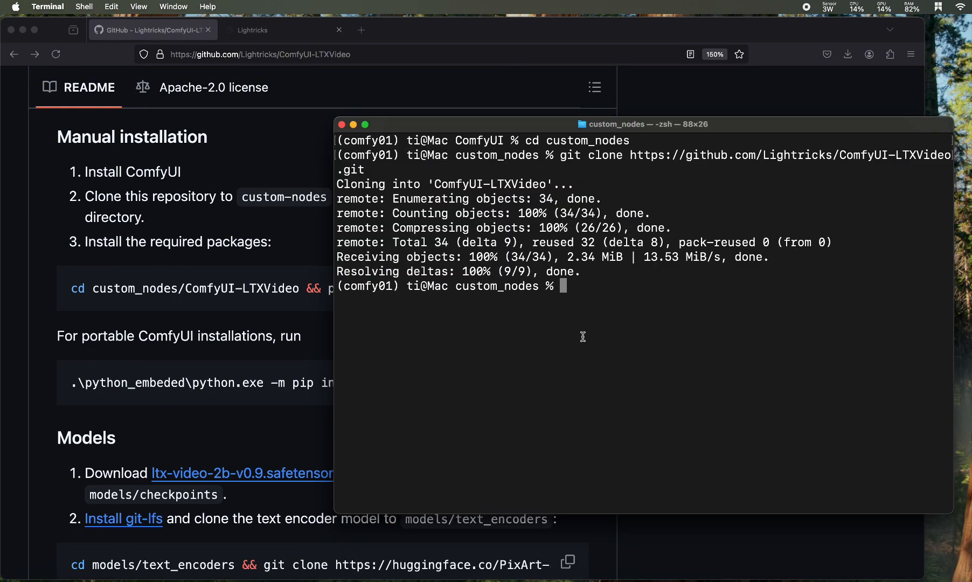
pyautogui.write('cd ComfyUI-')
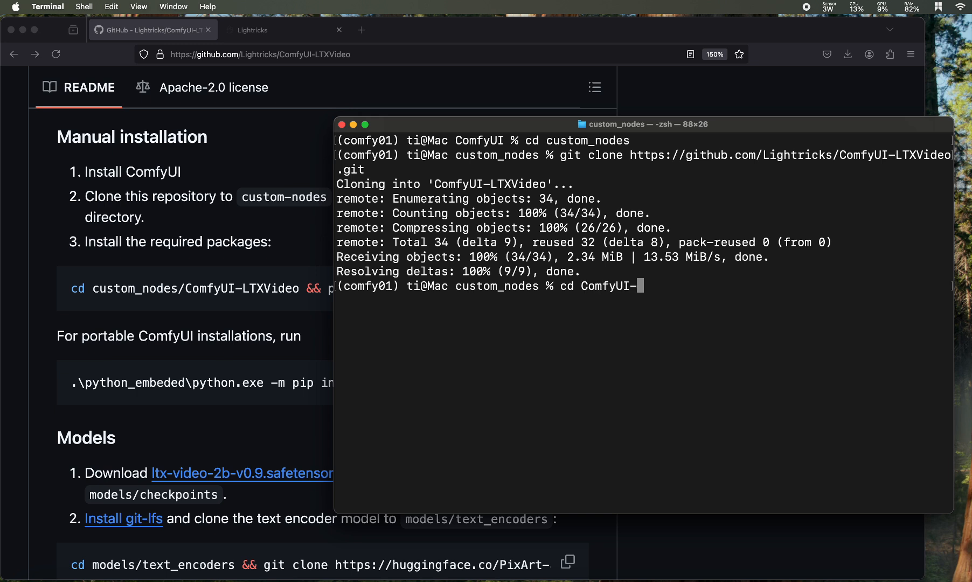
pyautogui.write('LTX')
pyautogui.press('Tab')
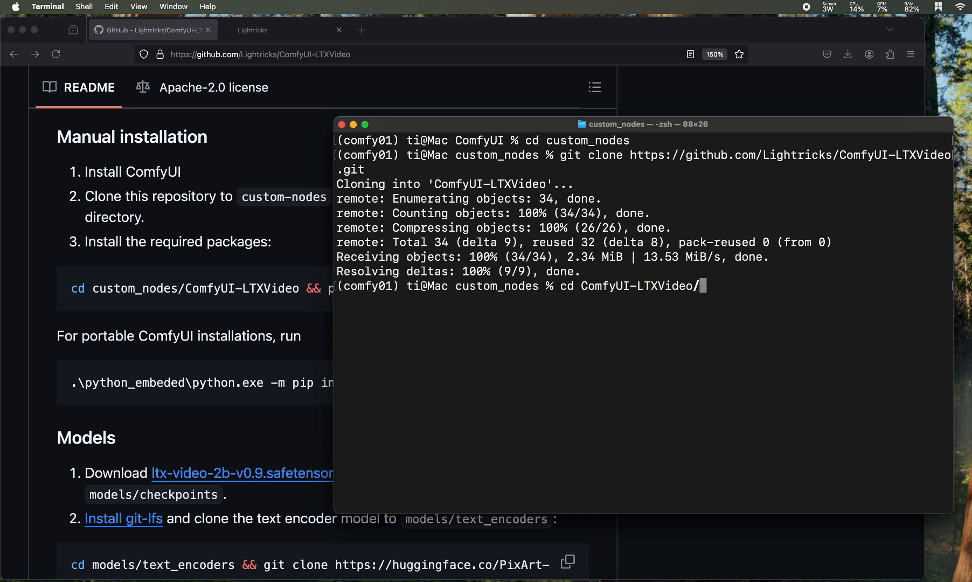
pyautogui.press('Return')
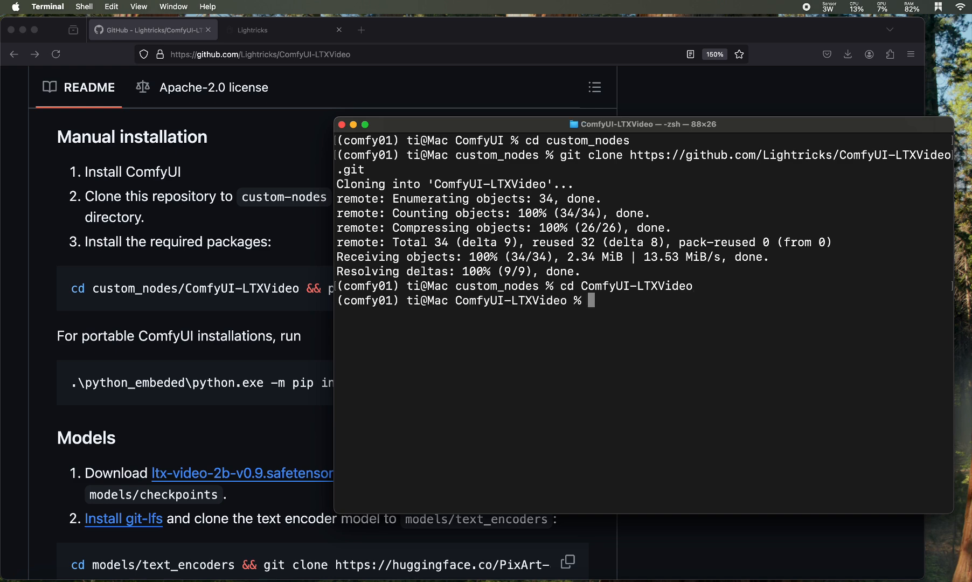
# Step: Enter pip install -r requirements.txt without running it, and instead review the packages in requirements.txt with nano and exit
pyautogui.write('pip install -r requirements.txt')
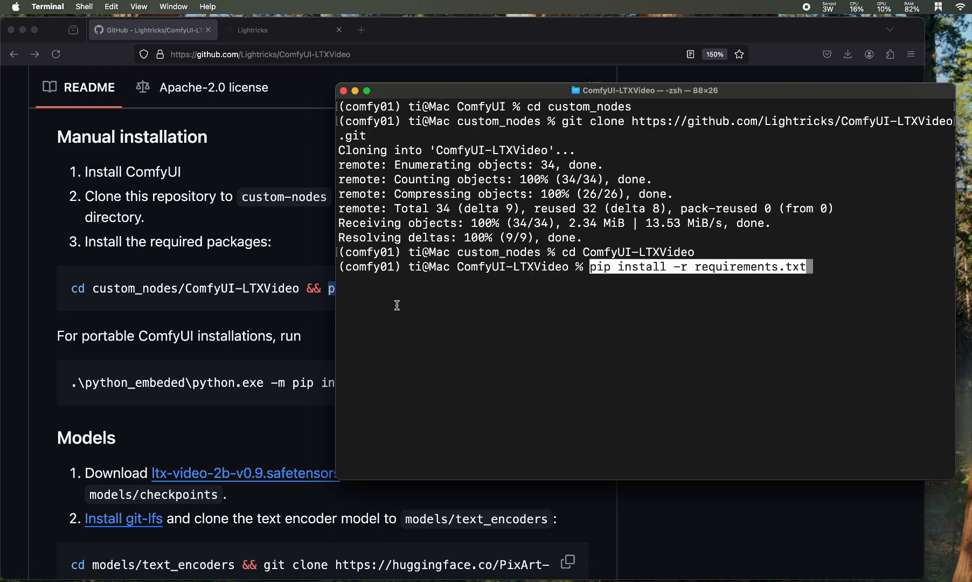
pyautogui.press('Return')
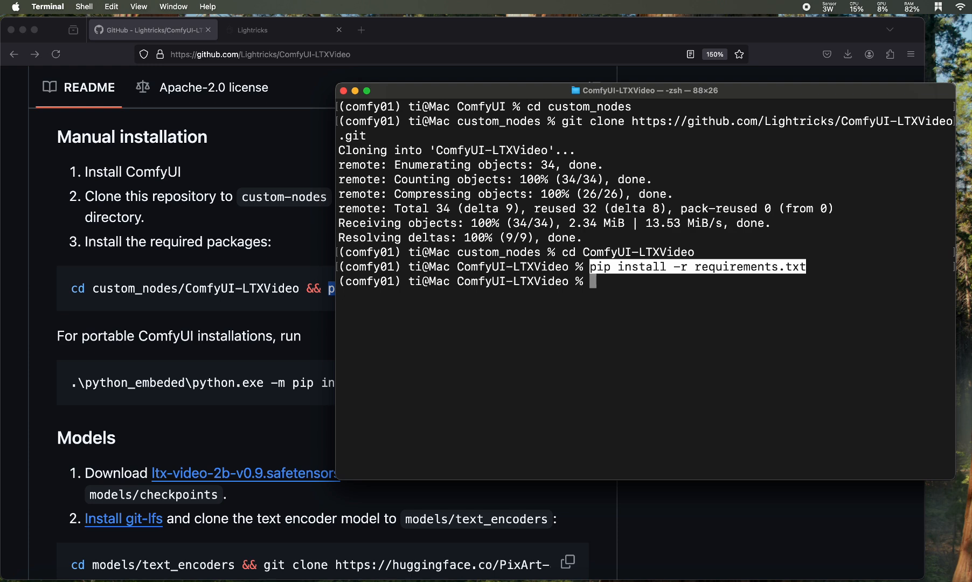
pyautogui.write('nano requ')
pyautogui.press('Tab')
pyautogui.press('Return')
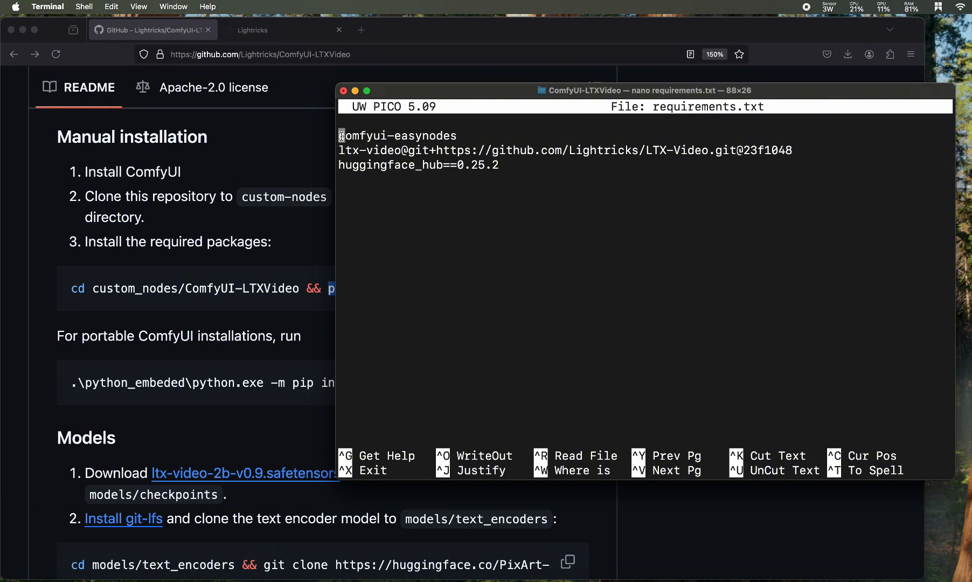
pyautogui.moveTo(341, 135); pyautogui.dragTo(511, 168)
pyautogui.click(512, 169)
pyautogui.hotkey('ctrl', 'x')
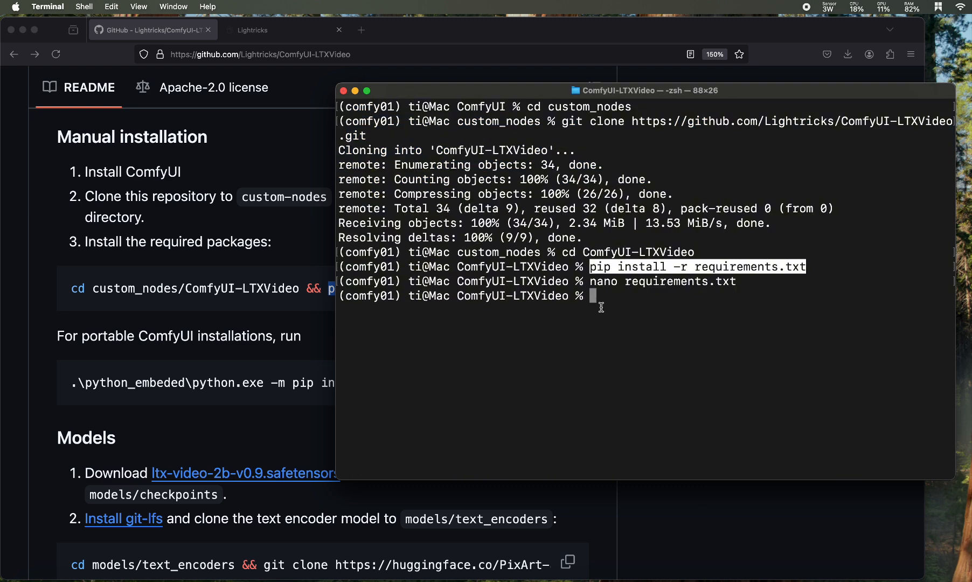
# Step: Install the LTXVideo node's required packages with pip install -r requirements.txt and clear the terminal
pyautogui.press('super+v')
pyautogui.press('Return')
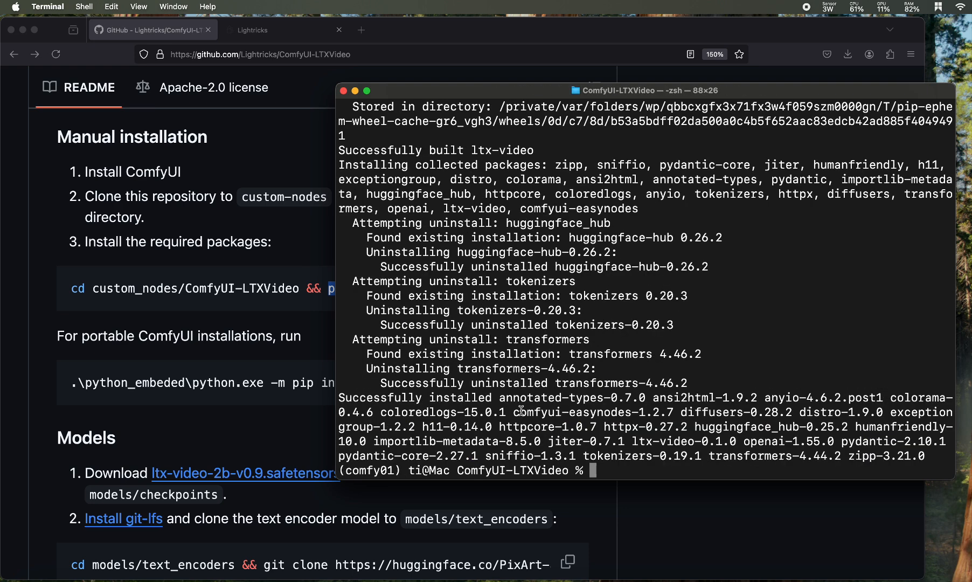
pyautogui.press('super+k')
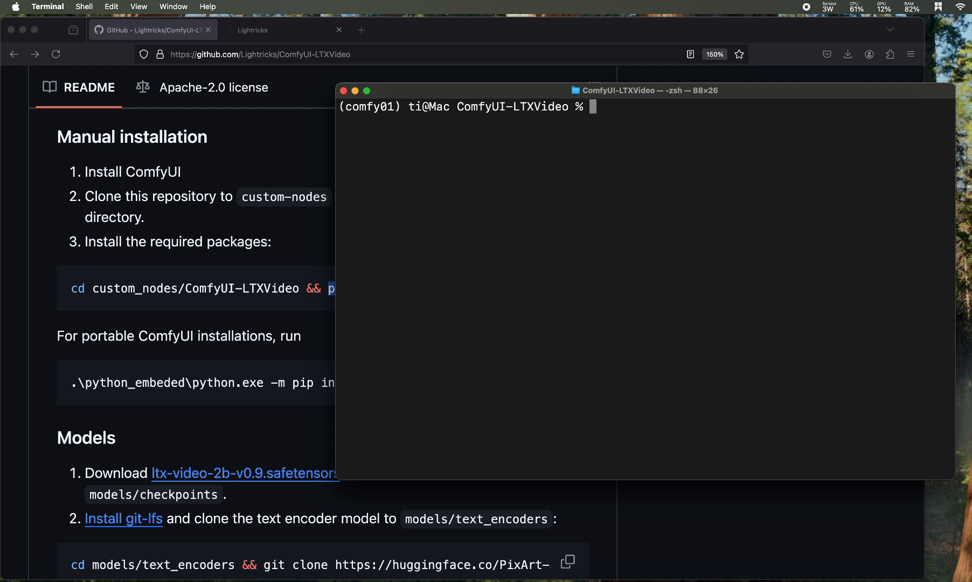
# Step: Return to the main ComfyUI folder with cd ../.. and clear the terminal
pyautogui.write('cd ../..')
pyautogui.press('Return')
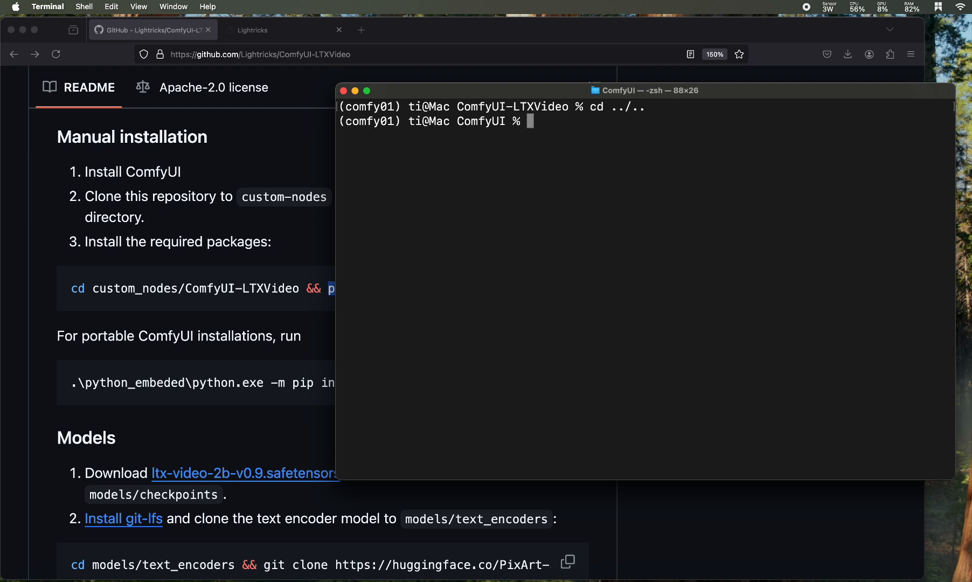
pyautogui.press('super+k')
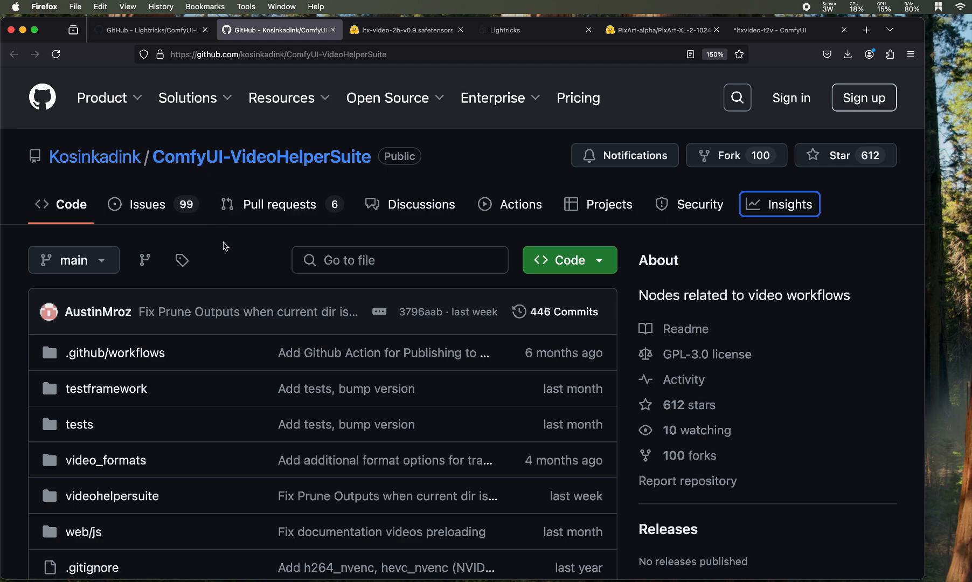
# Step: Copy the HTTPS clone URL of the Kosinkadink ComfyUI-VideoHelperSuite repository on GitHub
pyautogui.scroll(-10, 225, 242)
pyautogui.scroll(10, 246, 242)
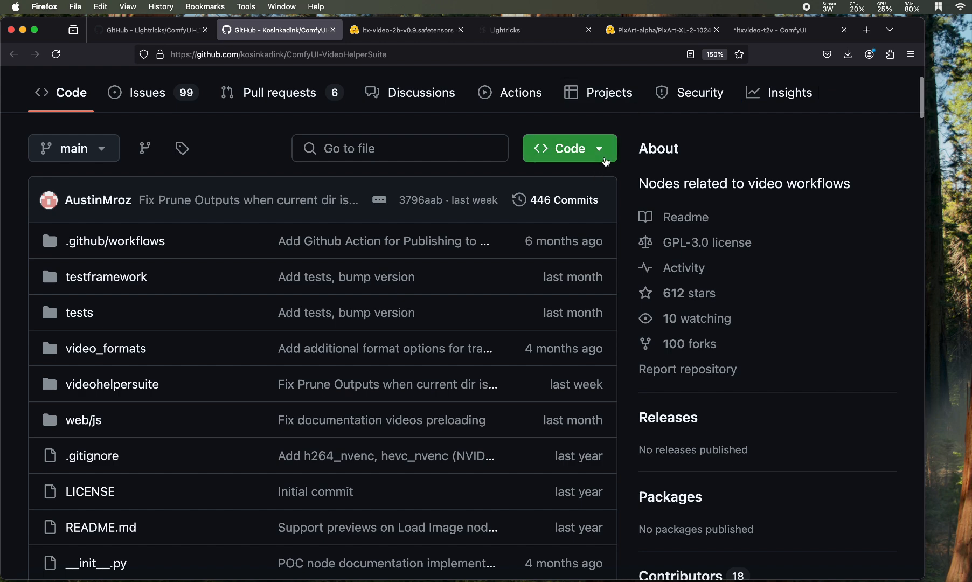
pyautogui.click(570, 148)
pyautogui.click(589, 269)
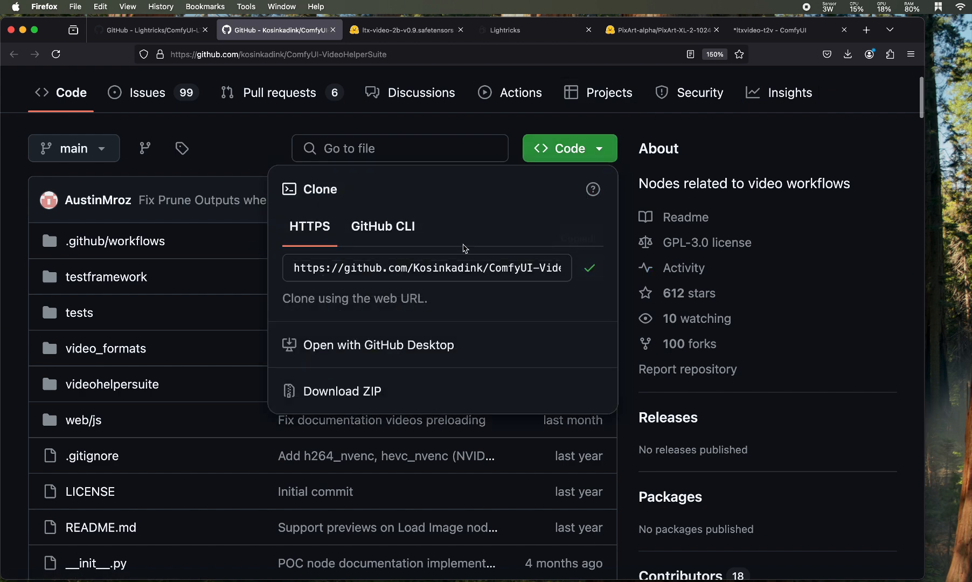
# Step: Switch to Terminal, go into the custom_nodes folder, and clone the ComfyUI-VideoHelperSuite repository there from the copied URL with git clone
pyautogui.press('super+Tab')
pyautogui.write('cd custo')
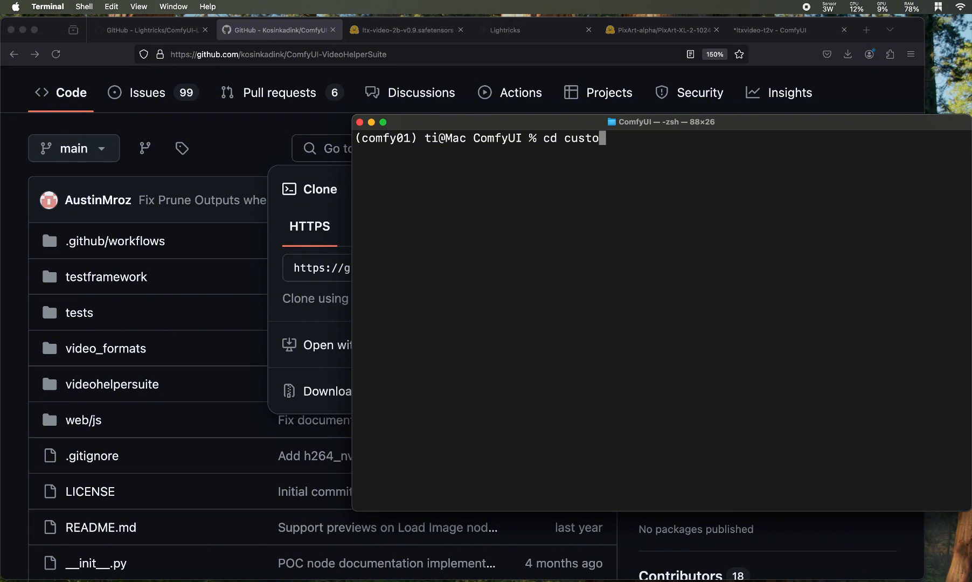
pyautogui.press('Tab')
pyautogui.press('Return')
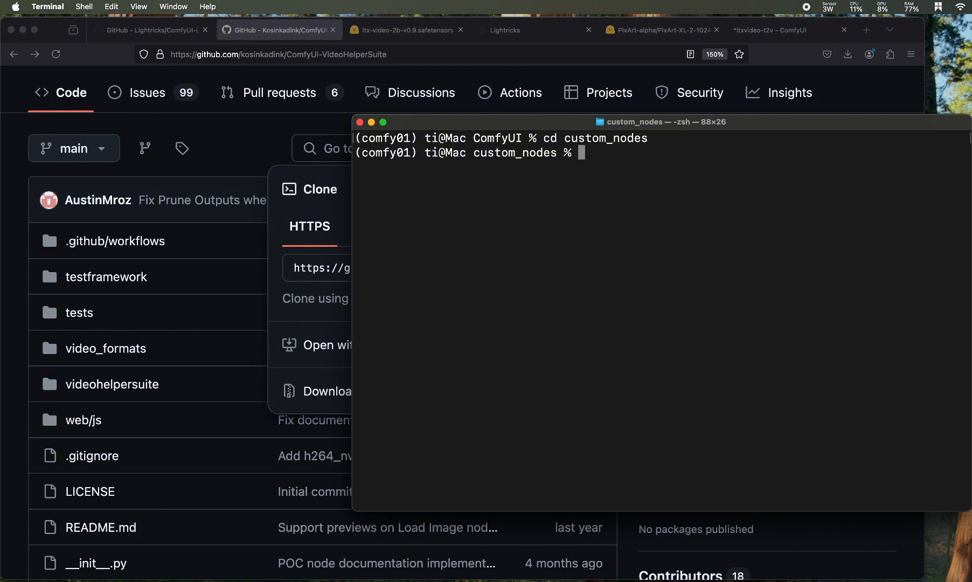
pyautogui.write('git clone')
pyautogui.press('super+v')
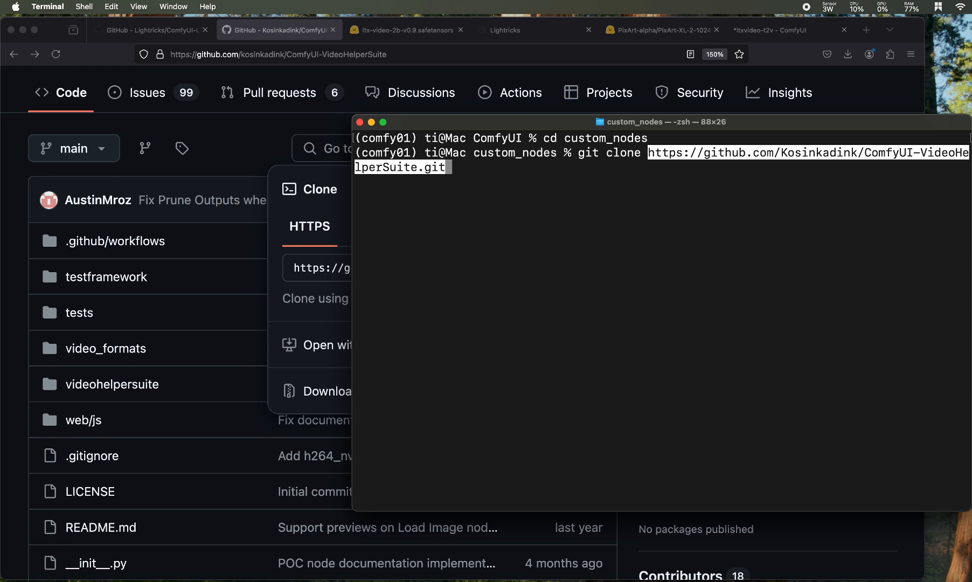
pyautogui.press('Return')
# Step: Change into the cloned ComfyUI-VideoHelperSuite folder
pyautogui.write('cd ComfyUI-')
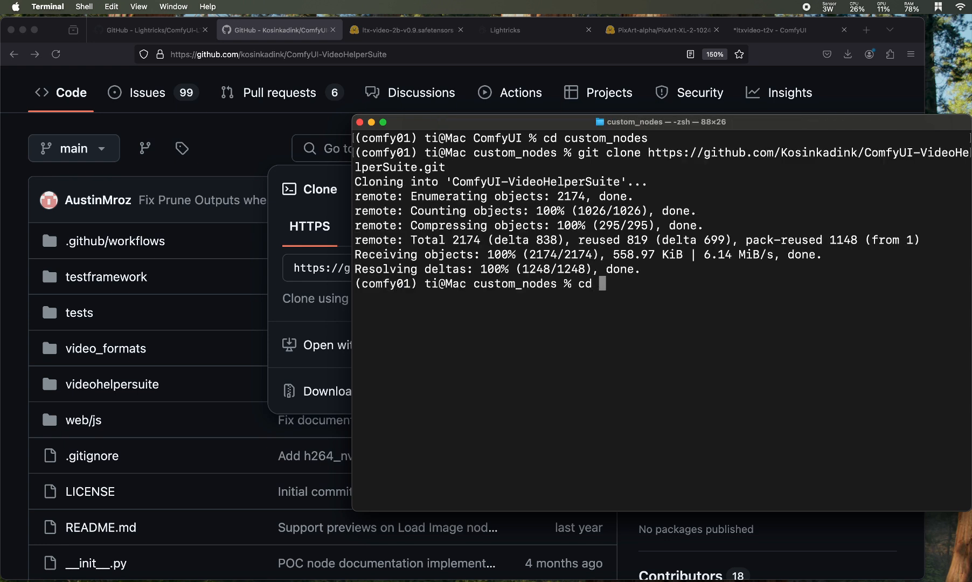
pyautogui.write('V')
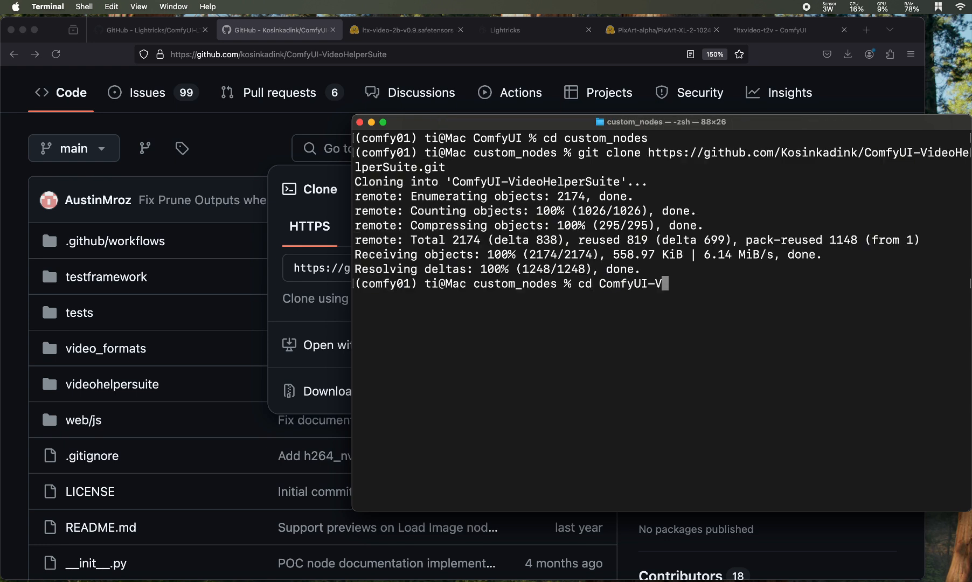
pyautogui.press('Tab')
pyautogui.press('Return')
# Step: Review the packages listed in VideoHelperSuite's requirements.txt with nano, and exit without editing
pyautogui.write('nano requ')
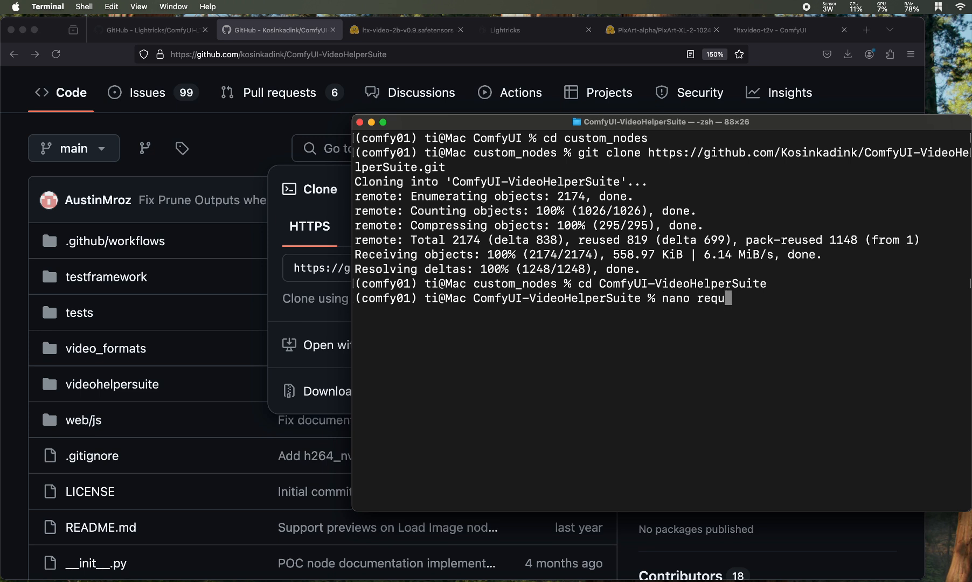
pyautogui.press('Tab')
pyautogui.press('Return')
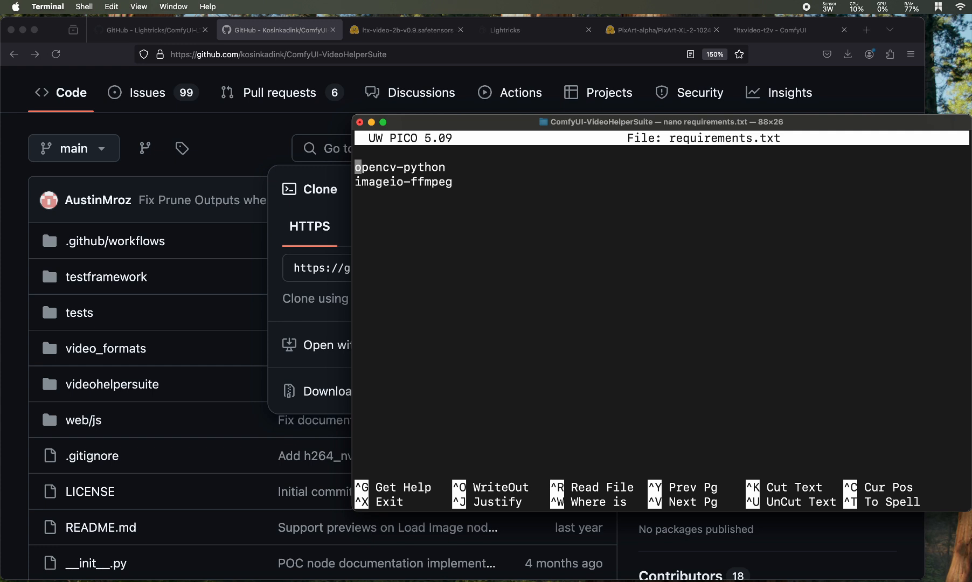
pyautogui.hotkey('ctrl', 'x')
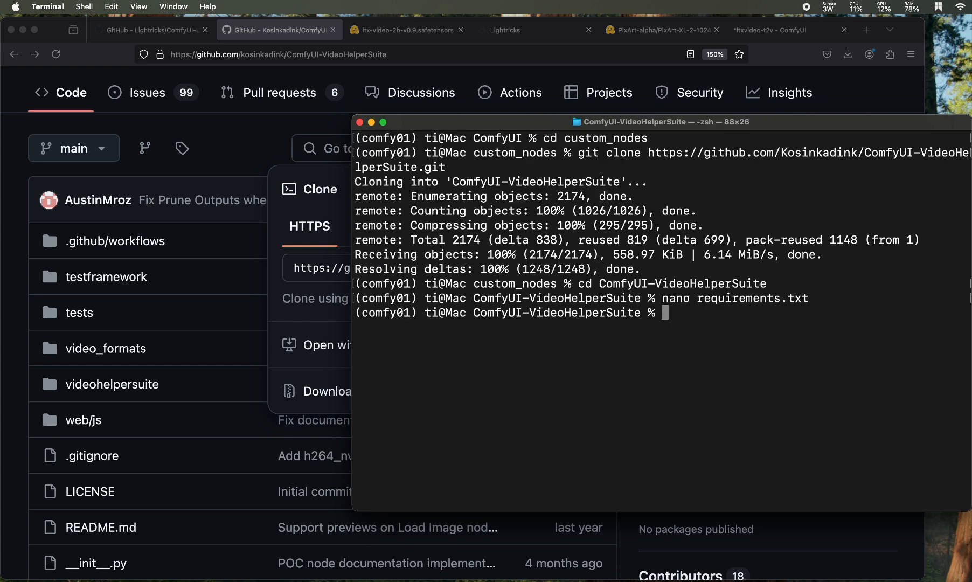
# Step: Install the VideoHelperSuite node's required packages with pip install -r requirements.txt
pyautogui.write('pip install ')
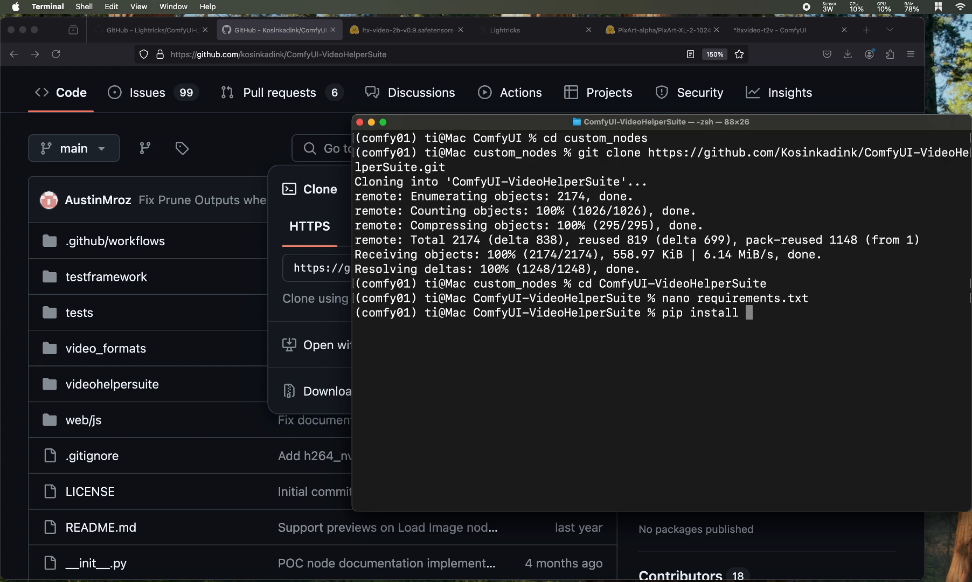
pyautogui.write('-r requirements.txt')
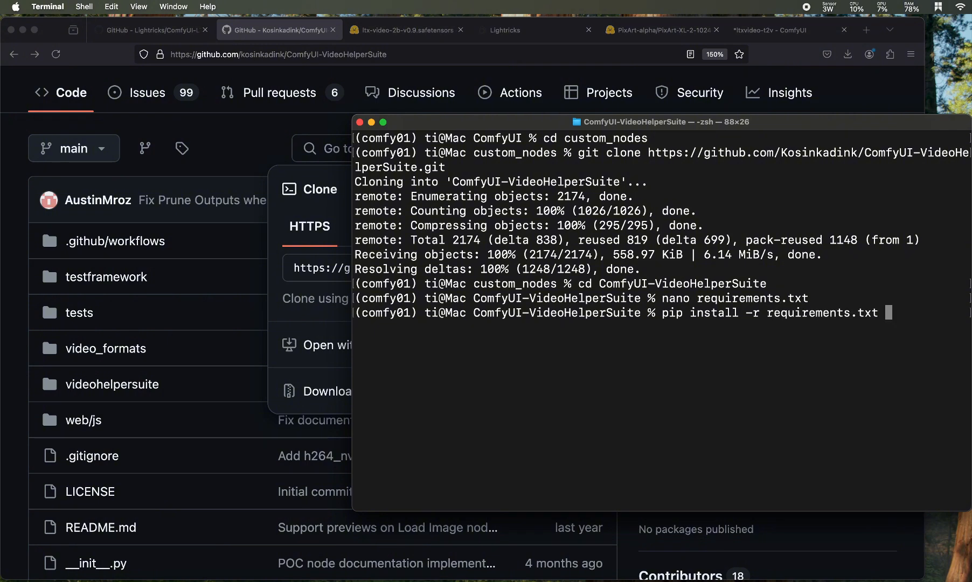
pyautogui.press('Return')
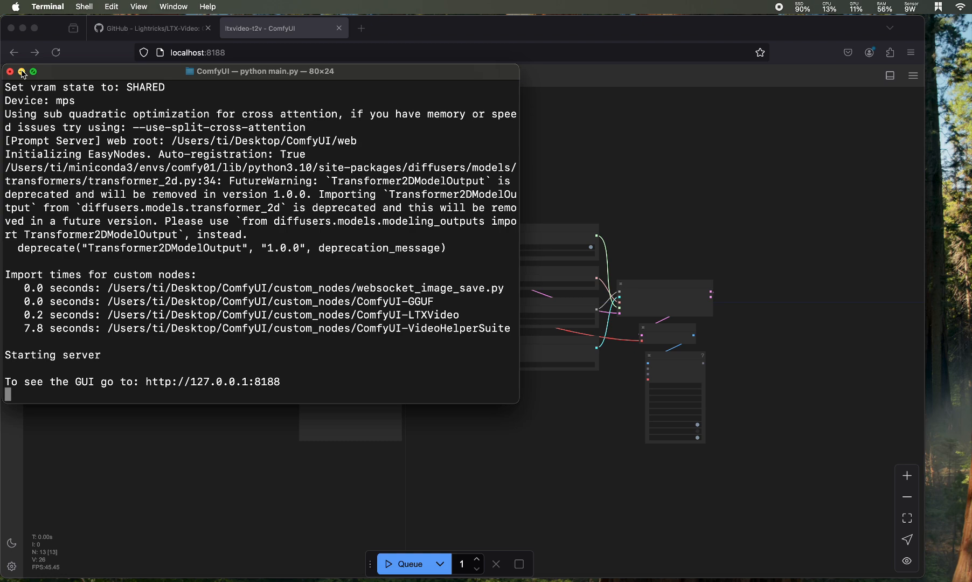
# Step: Minimize the Terminal window running the server and look over the nodes of the ltxvideo-t2v workflow in ComfyUI
pyautogui.click(21, 71)
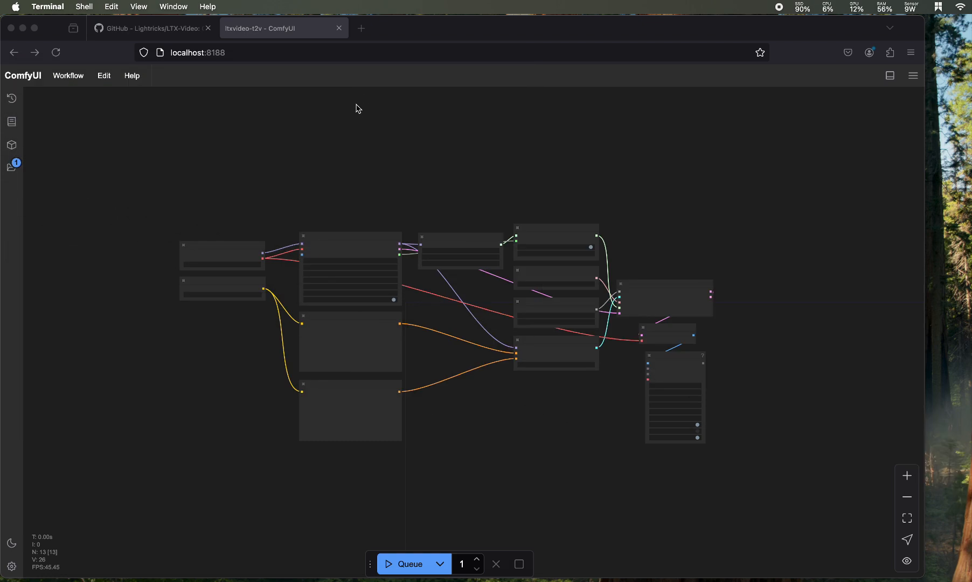
pyautogui.scroll(3, 385, 160)
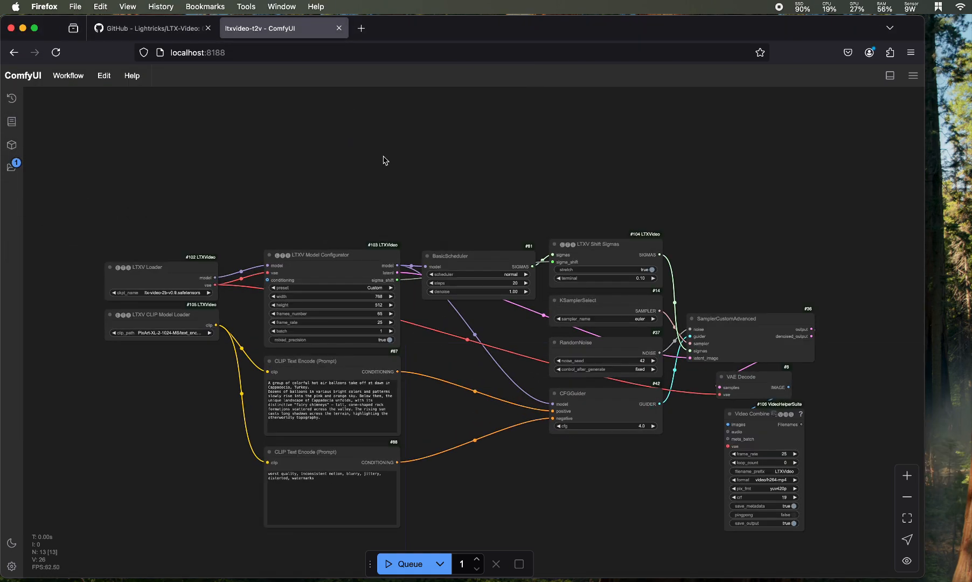
pyautogui.scroll(-3, 386, 161)
pyautogui.scroll(3, 386, 161)
pyautogui.scroll(-1, 386, 160)
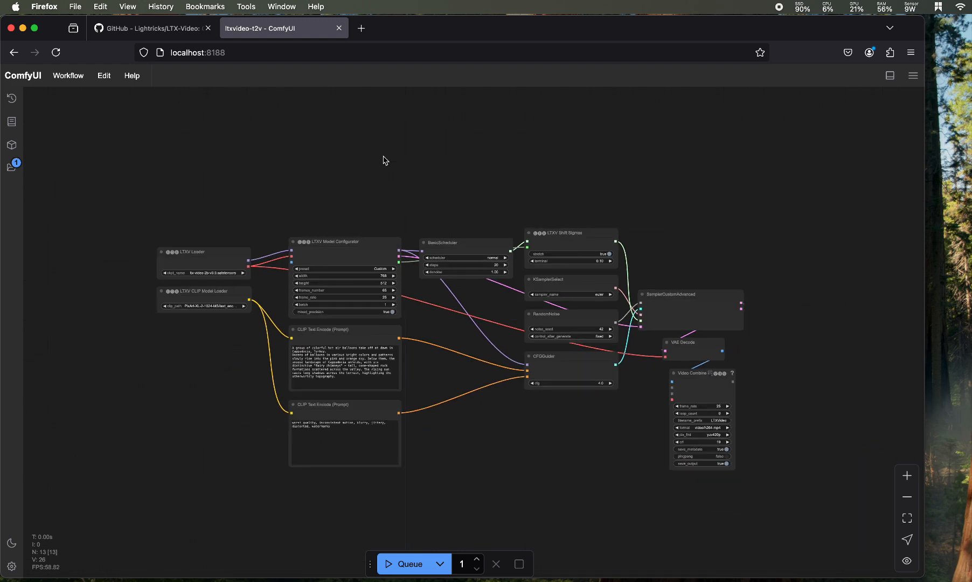
pyautogui.scroll(2, 385, 161)
pyautogui.scroll(-1, 377, 154)
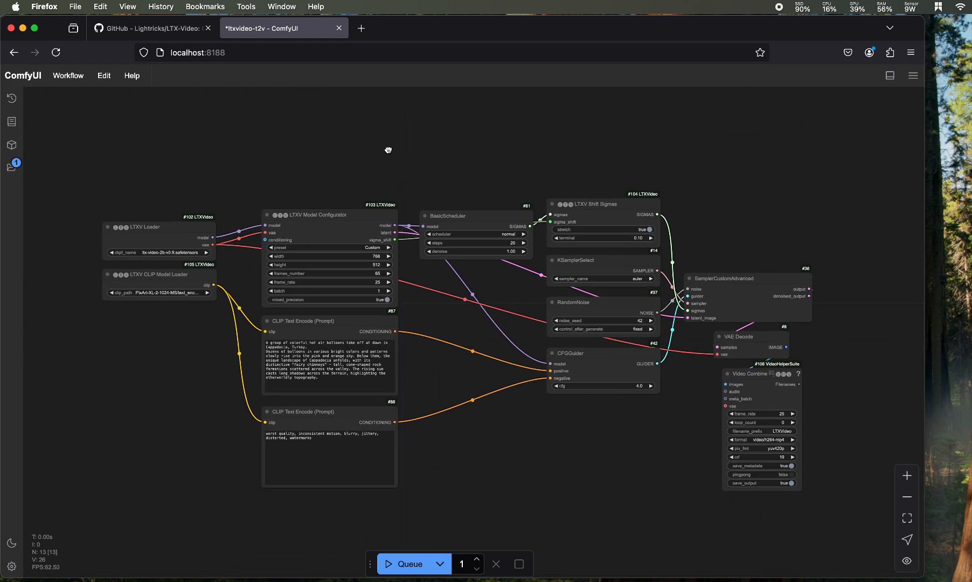
pyautogui.moveTo(388, 150); pyautogui.dragTo(371, 123)
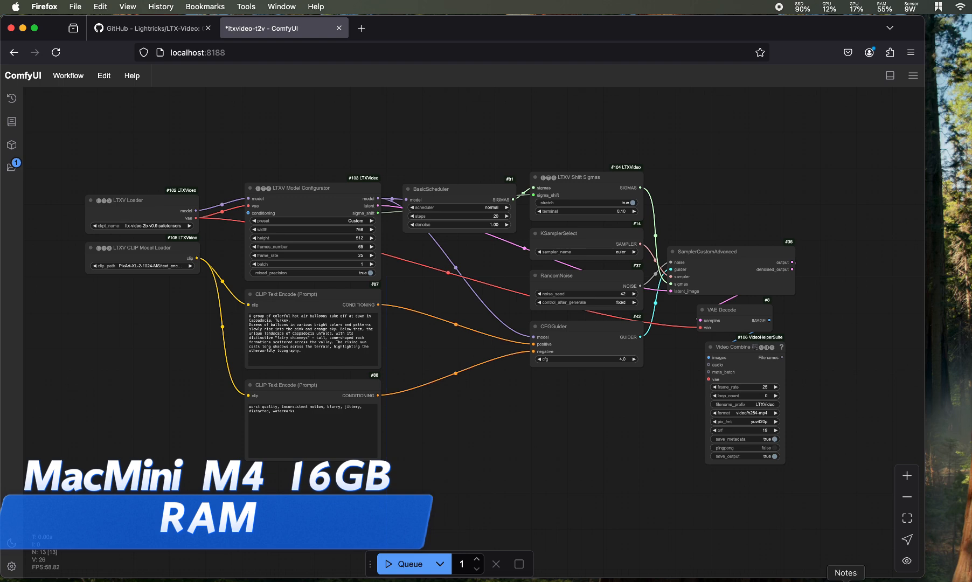
# Step: Open the screenshot Snipaste_2024-11-24_16-45-32.png, examine the GPU, RAM, disk and CPU usage during generation, and close it
pyautogui.click(790, 580)
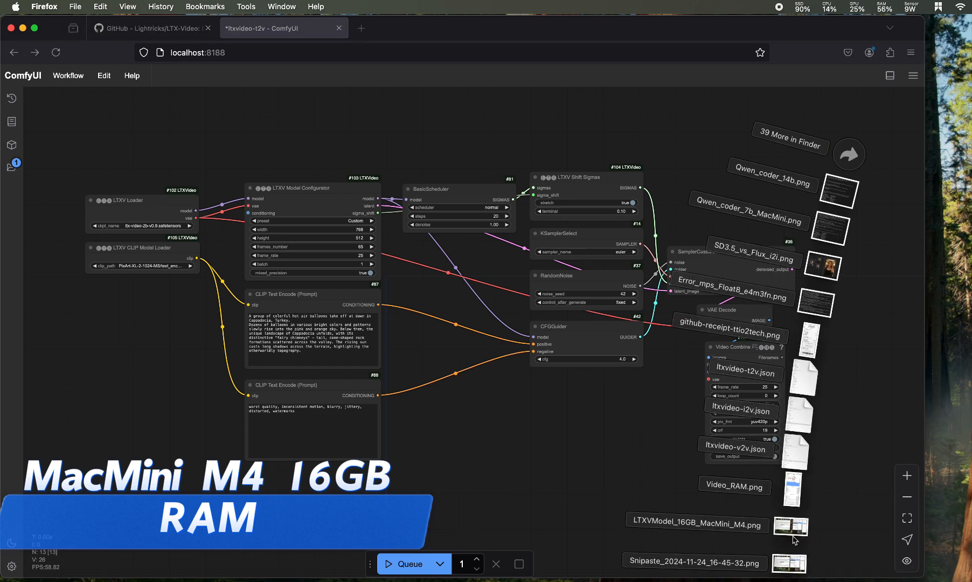
pyautogui.click(797, 562)
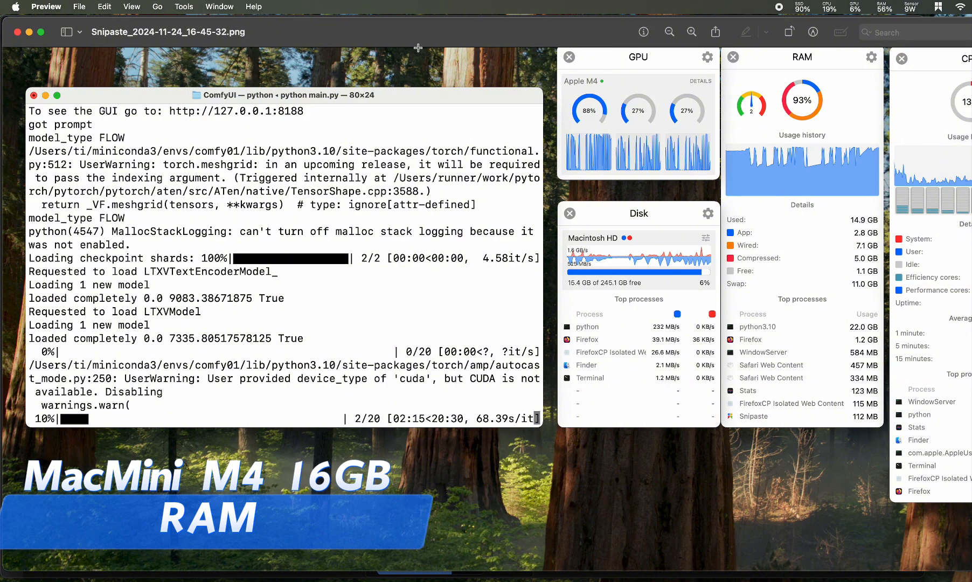
pyautogui.moveTo(399, 33); pyautogui.dragTo(282, 25)
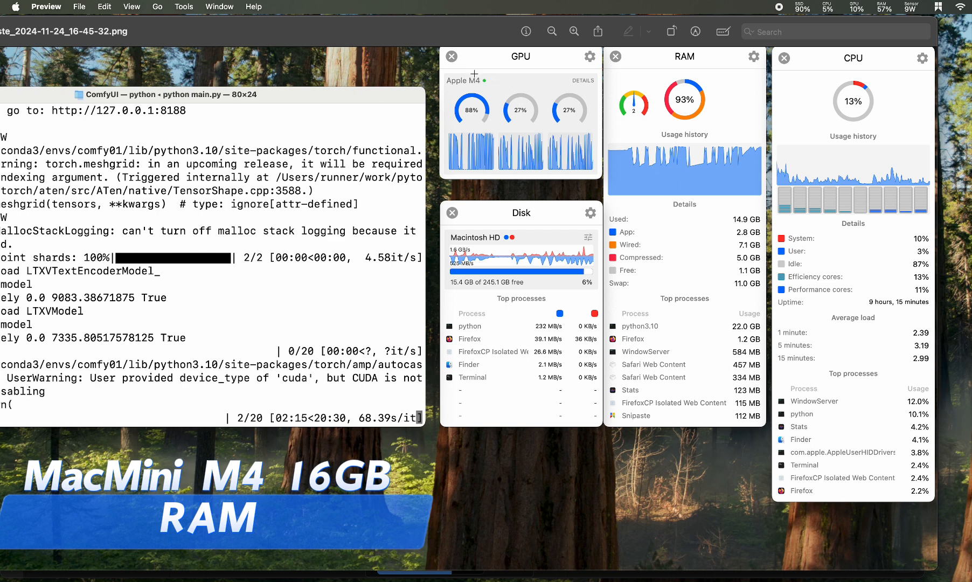
pyautogui.moveTo(283, 36); pyautogui.dragTo(401, 39)
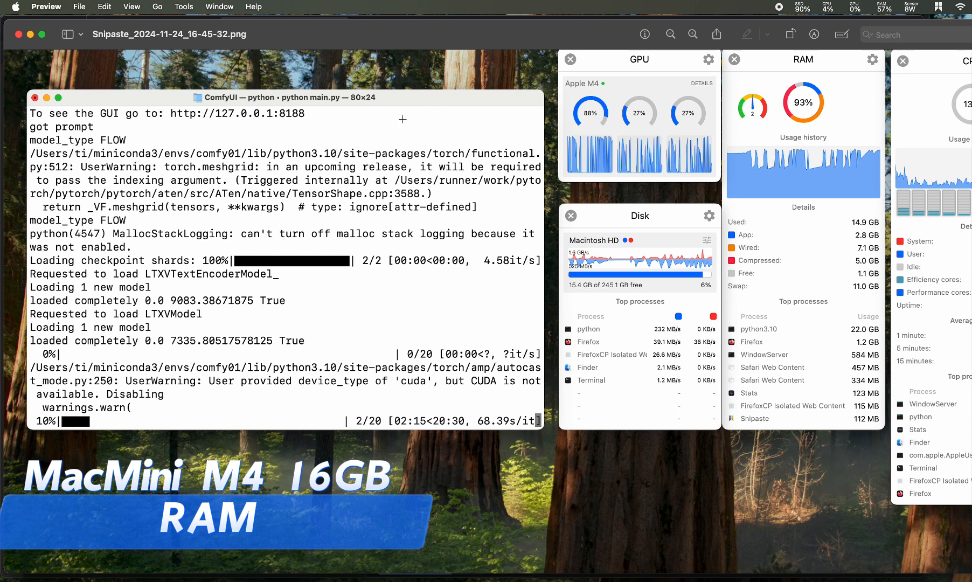
pyautogui.click(19, 34)
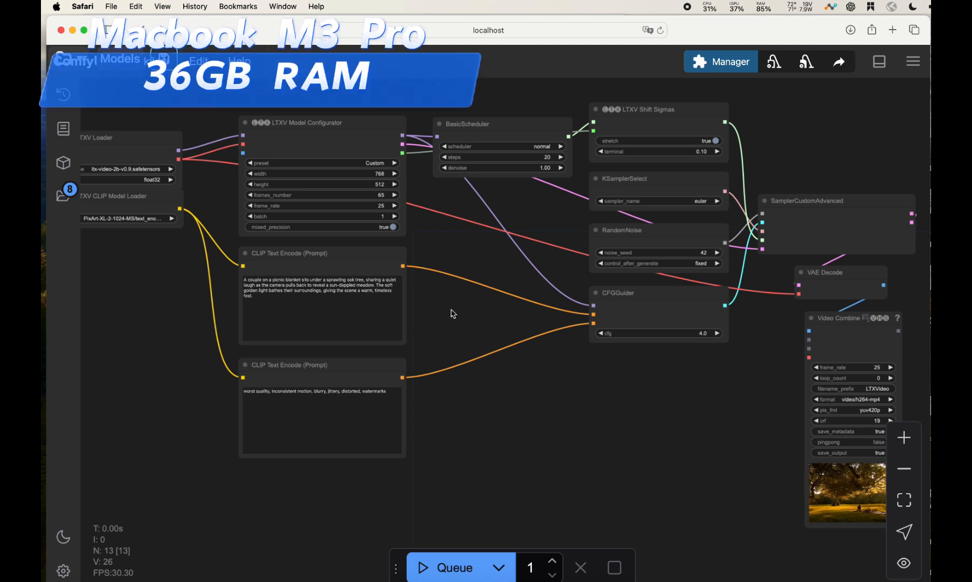
# Step: Move the LTXV Loader node up slightly to separate it from the LTXV CLIP Model Loader node, and select the latter
pyautogui.scroll(3, 570, 345)
pyautogui.scroll(5, 572, 348)
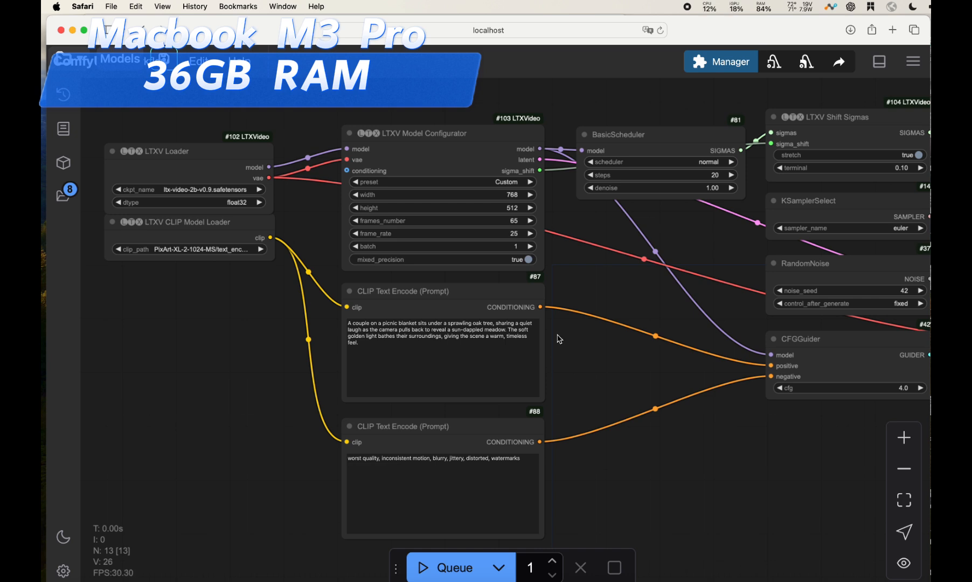
pyautogui.scroll(2, 245, 234)
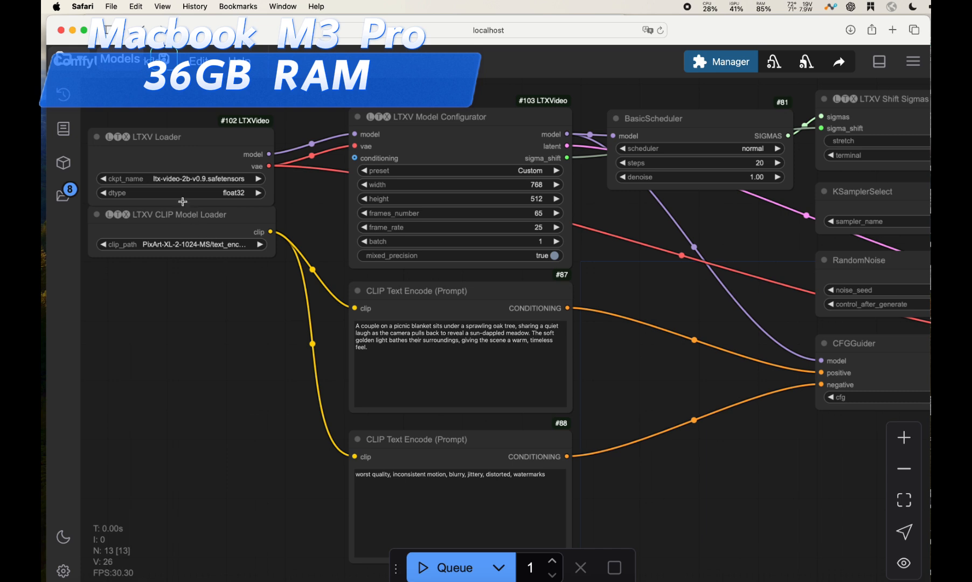
pyautogui.moveTo(187, 143); pyautogui.dragTo(187, 128)
pyautogui.click(189, 218)
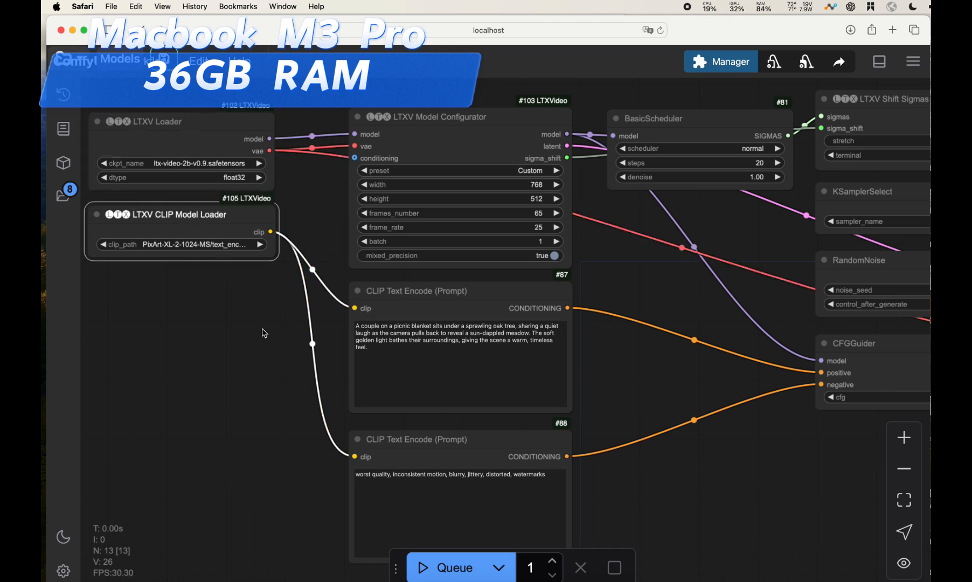
# Step: Highlight and read the positive prompt about the couple on a picnic blanket, and follow the workflow onward to the sampler and output nodes
pyautogui.moveTo(238, 338); pyautogui.dragTo(218, 336)
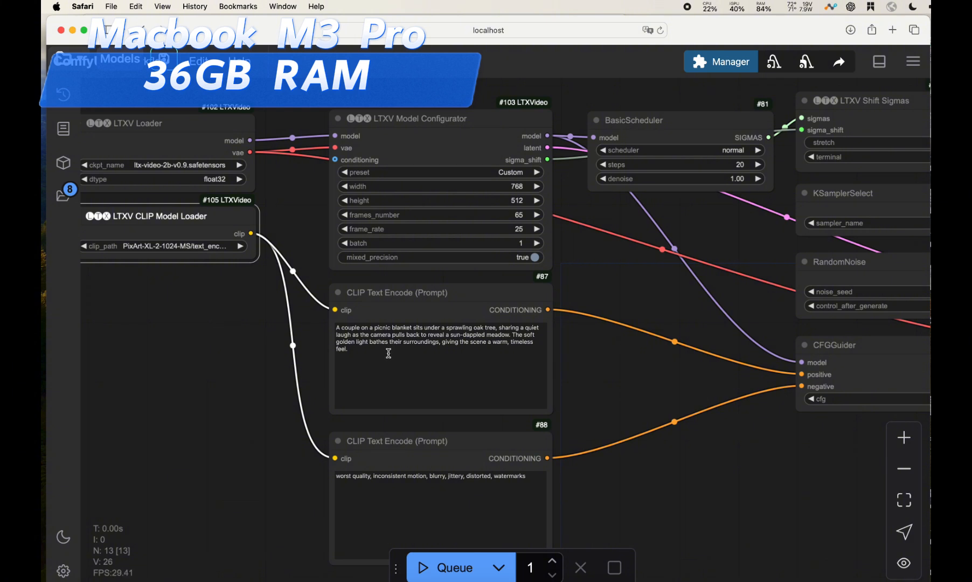
pyautogui.moveTo(375, 354); pyautogui.dragTo(334, 322)
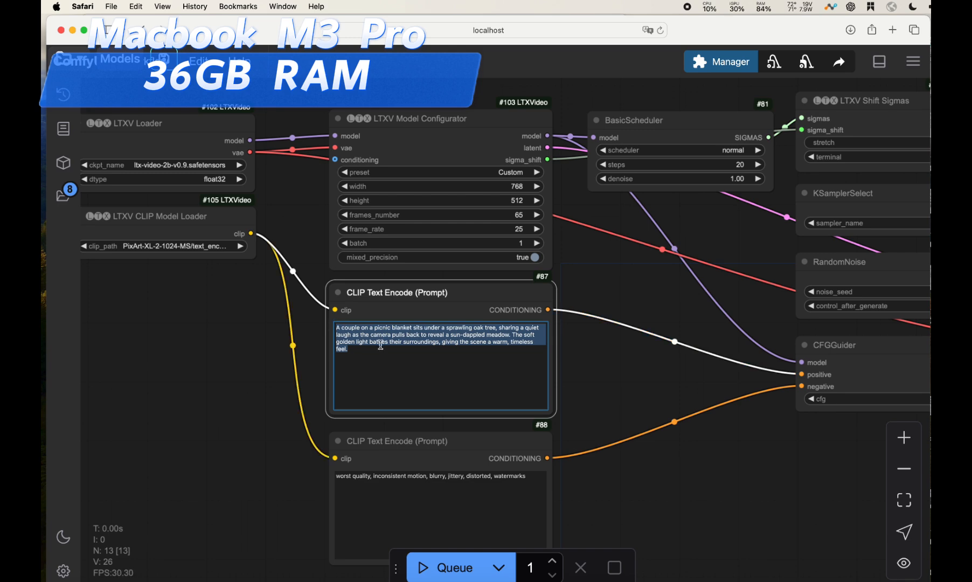
pyautogui.moveTo(619, 371); pyautogui.dragTo(500, 367)
pyautogui.scroll(-5, 403, 382)
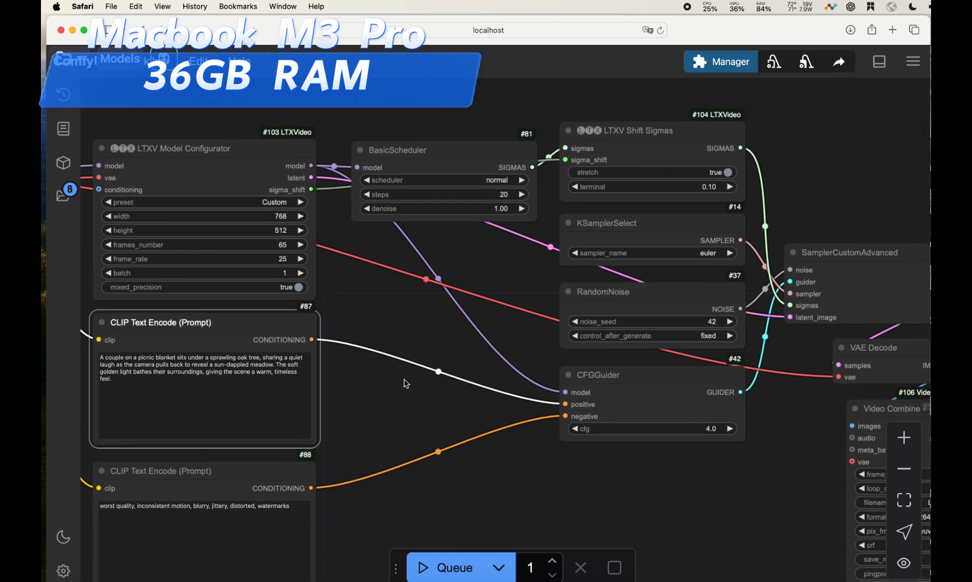
pyautogui.scroll(4, 438, 365)
pyautogui.hscroll(6, 452, 314)
pyautogui.scroll(-2, 451, 314)
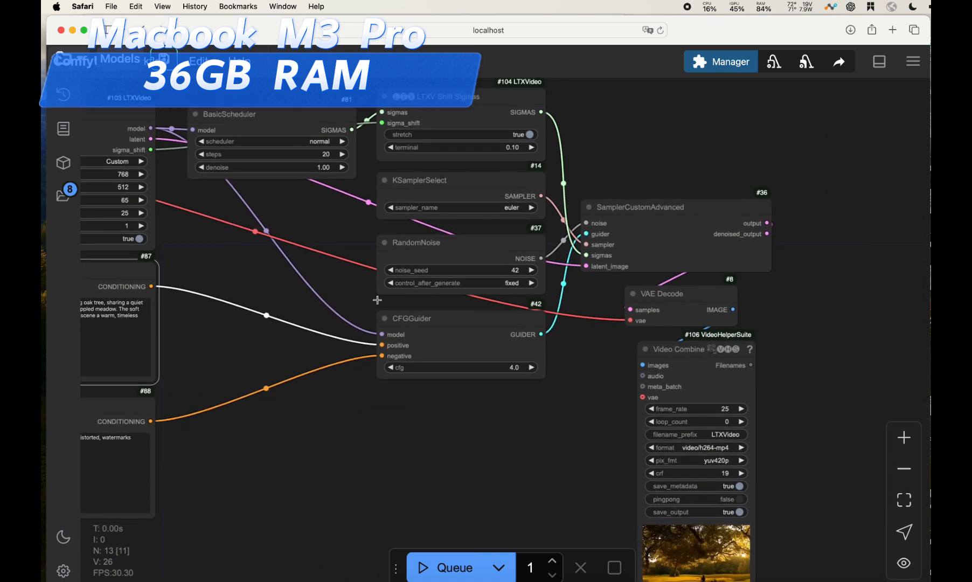
# Step: Move the Video Combine node a little to the left beneath the VAE Decode node
pyautogui.scroll(-2, 731, 383)
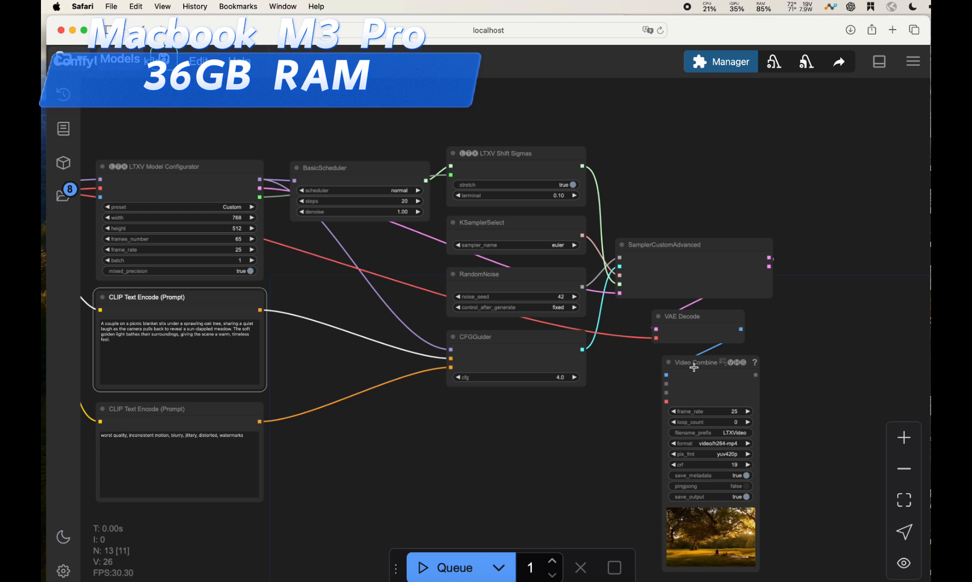
pyautogui.moveTo(695, 364); pyautogui.dragTo(634, 371)
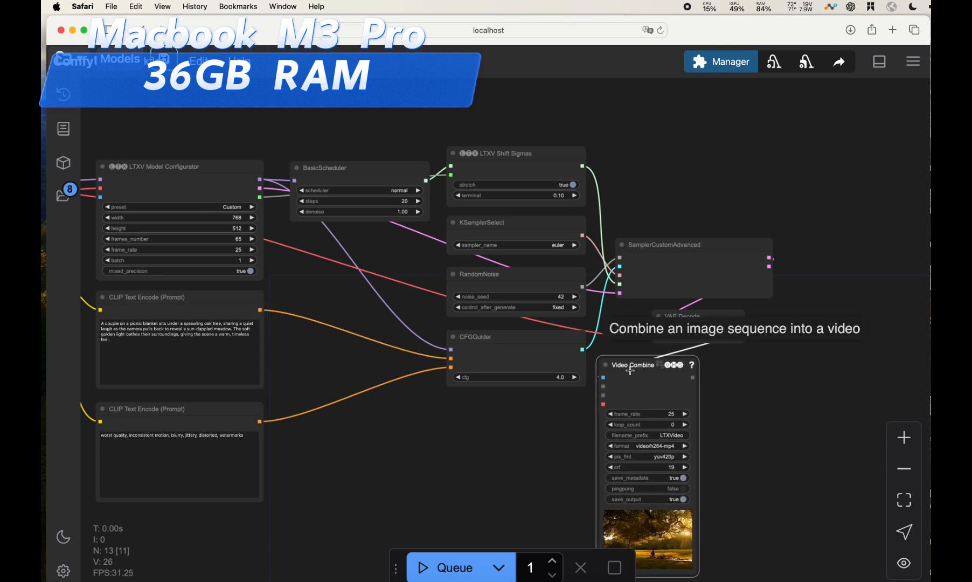
pyautogui.hscroll(-2, 721, 336)
pyautogui.scroll(-2, 721, 336)
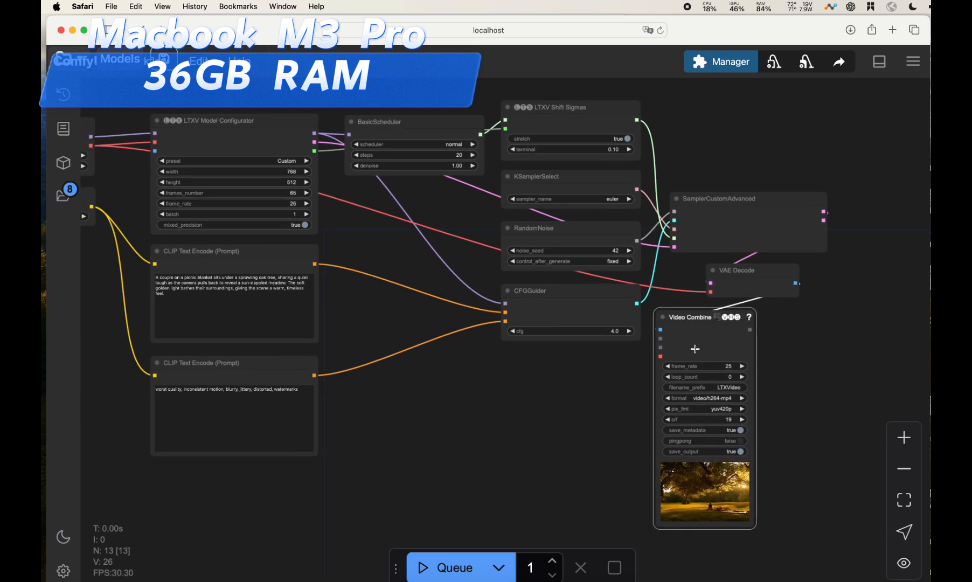
# Step: Examine the generated video preview in the Video Combine node up close, and highlight the positive prompt text for comparison
pyautogui.scroll(12, 754, 485)
pyautogui.moveTo(787, 467); pyautogui.dragTo(777, 393)
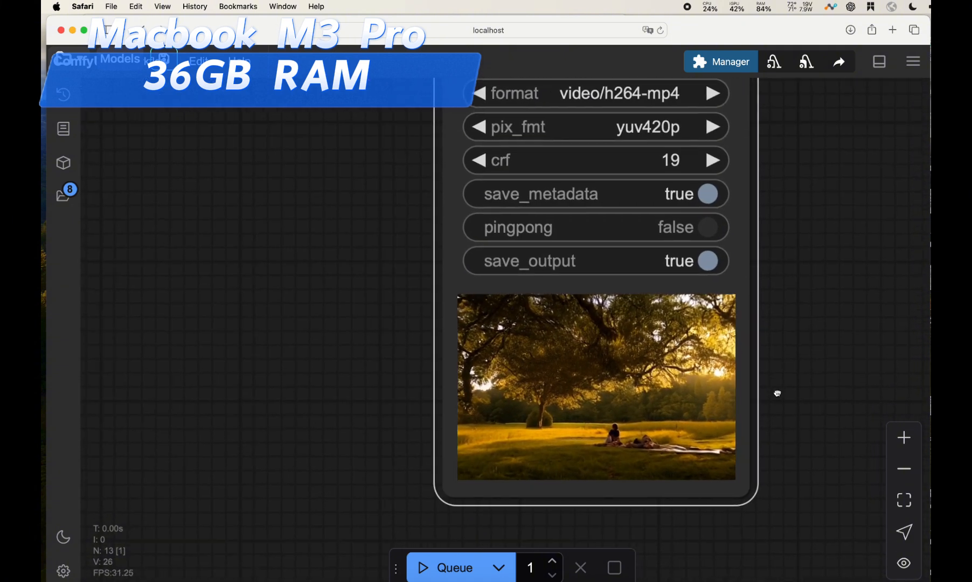
pyautogui.scroll(-3, 581, 406)
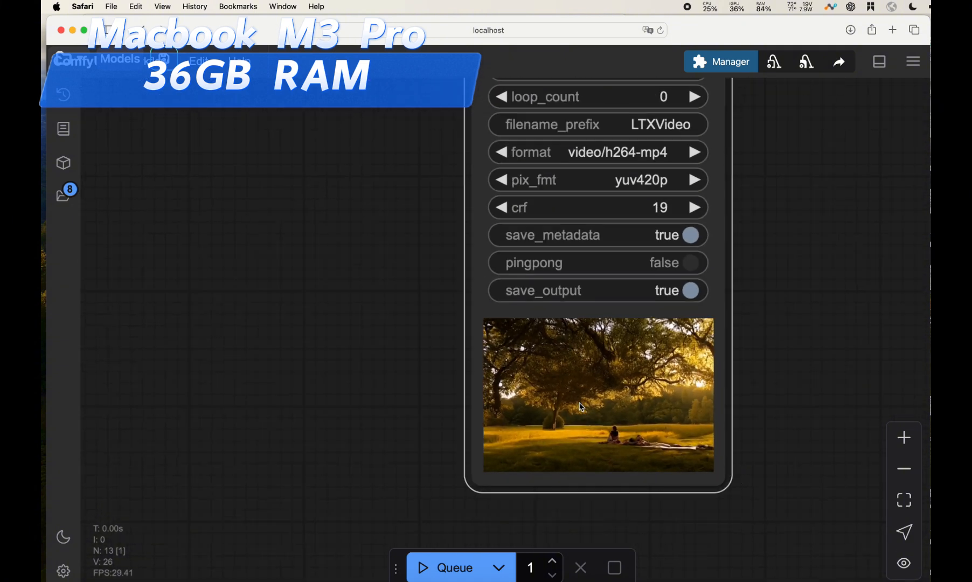
pyautogui.scroll(2, 581, 407)
pyautogui.scroll(-5, 582, 407)
pyautogui.scroll(-6, 582, 408)
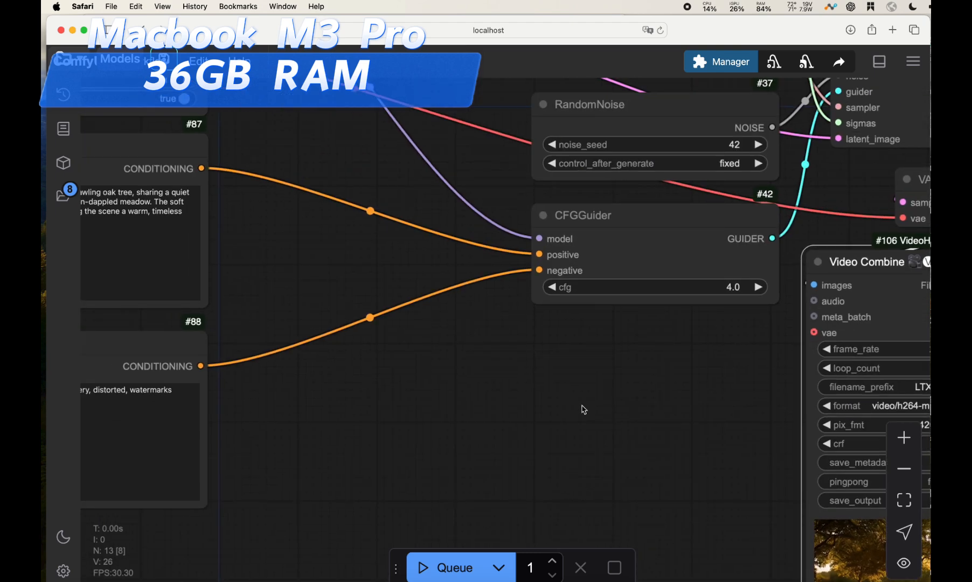
pyautogui.click(342, 327)
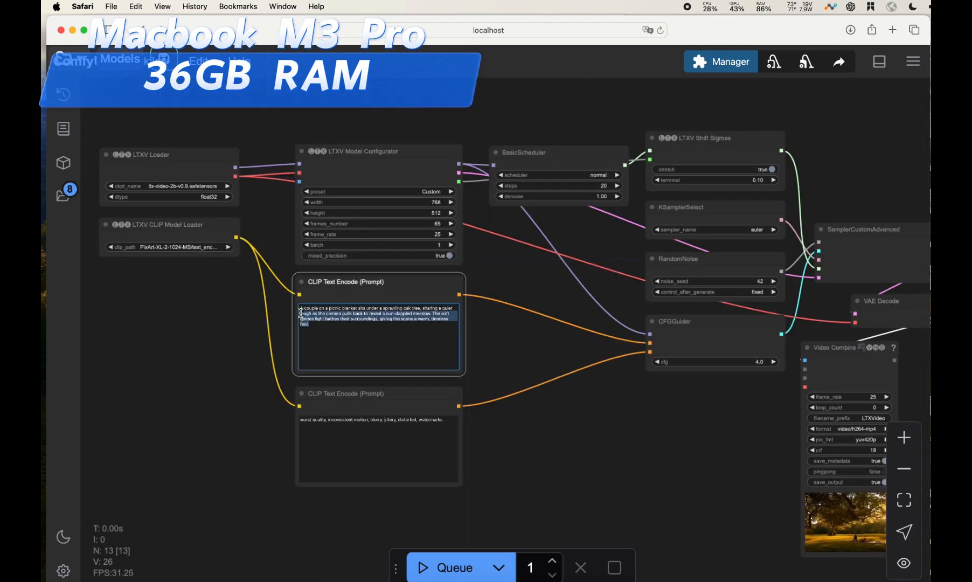
# Step: Replace the positive prompt with one about a gardener in a wide-brimmed hat pruning a rose bush as bees buzz nearby, and queue the generation
pyautogui.moveTo(318, 322); pyautogui.dragTo(299, 305)
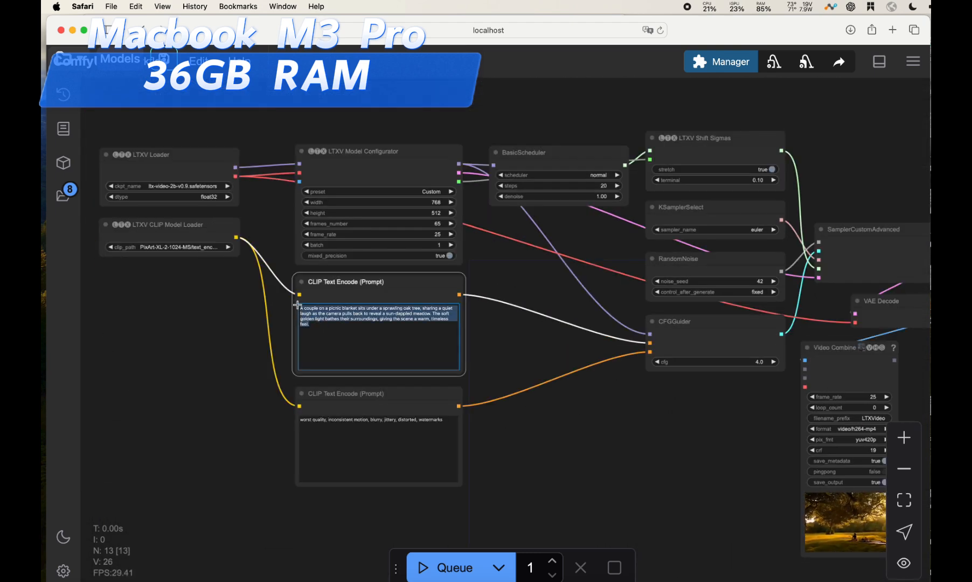
pyautogui.write('A gardener in a wide-brimmed hat kneels in a vibrant flower bed, gently pruning a rose bush as bees buzz nearby. The camera shifts focus between their careful hands and the delicate petals, highlighting the interplay of sunlight and shadow.')
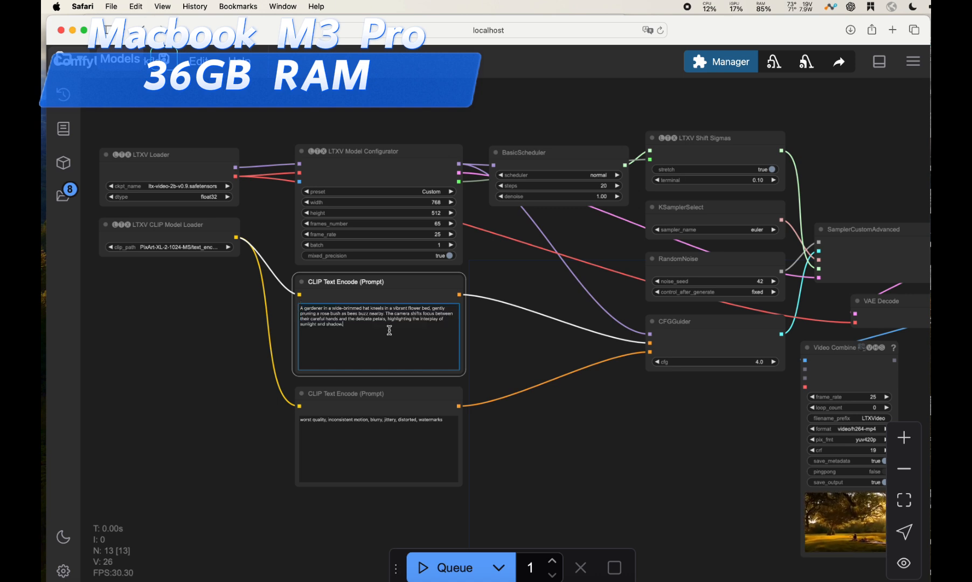
pyautogui.click(457, 570)
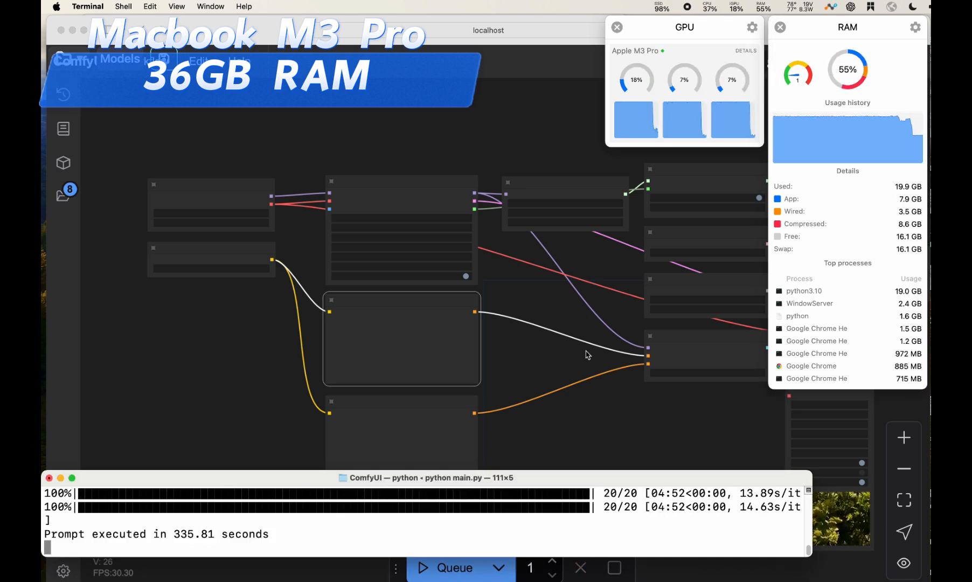
# Step: Examine the newly generated gardener video up close in the Video Combine node, and return to the overview of the whole workflow
pyautogui.click(644, 390)
pyautogui.moveTo(680, 401); pyautogui.dragTo(336, 269)
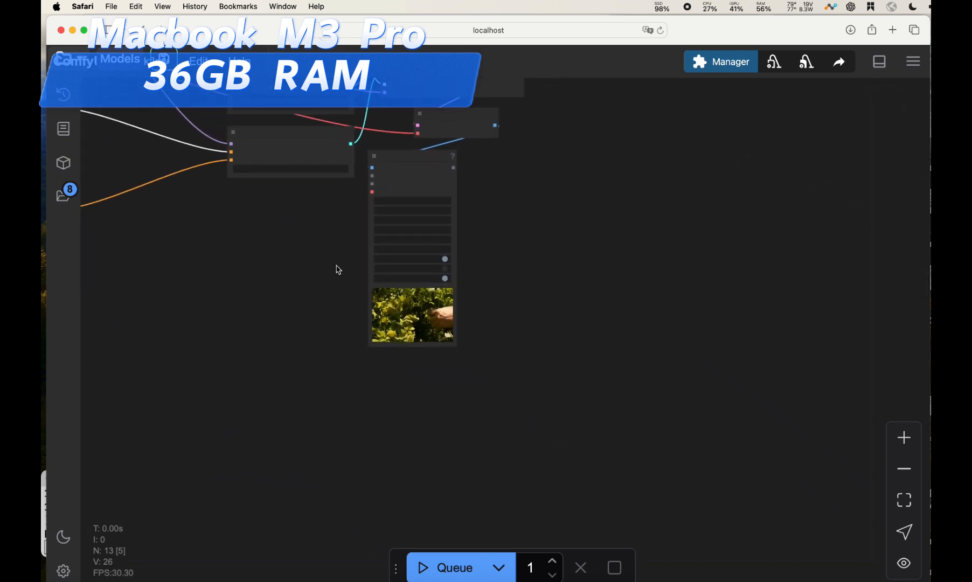
pyautogui.scroll(10, 447, 330)
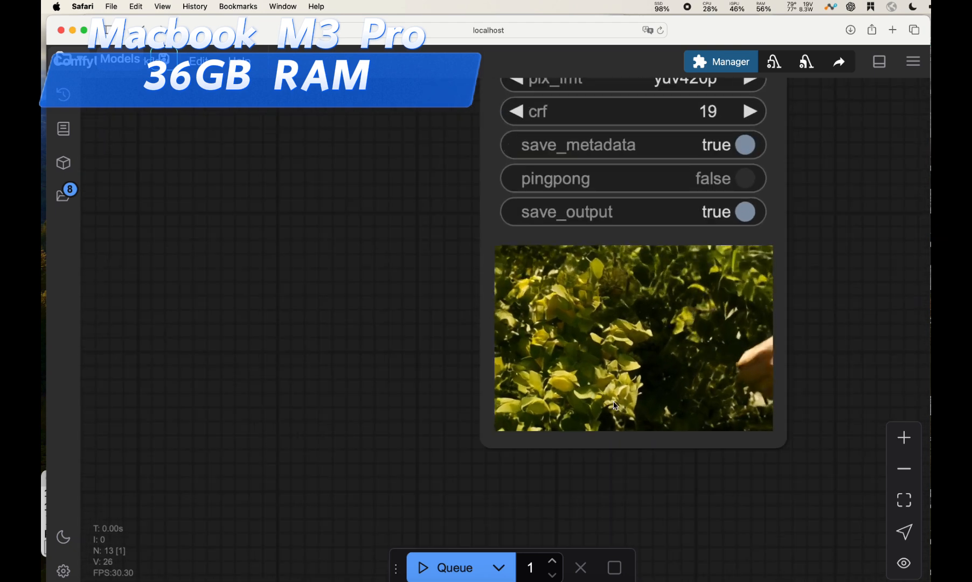
pyautogui.scroll(-2, 359, 278)
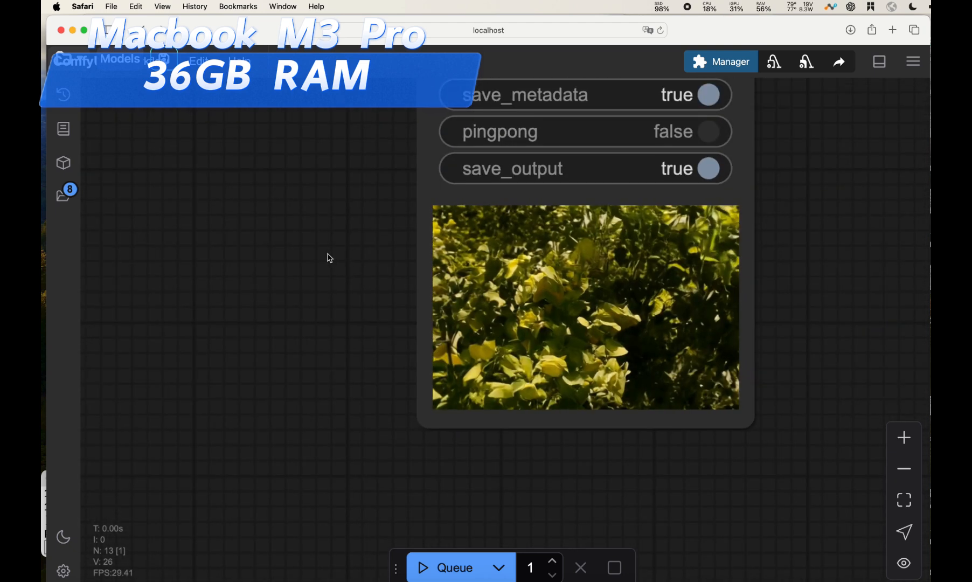
pyautogui.scroll(-10, 328, 257)
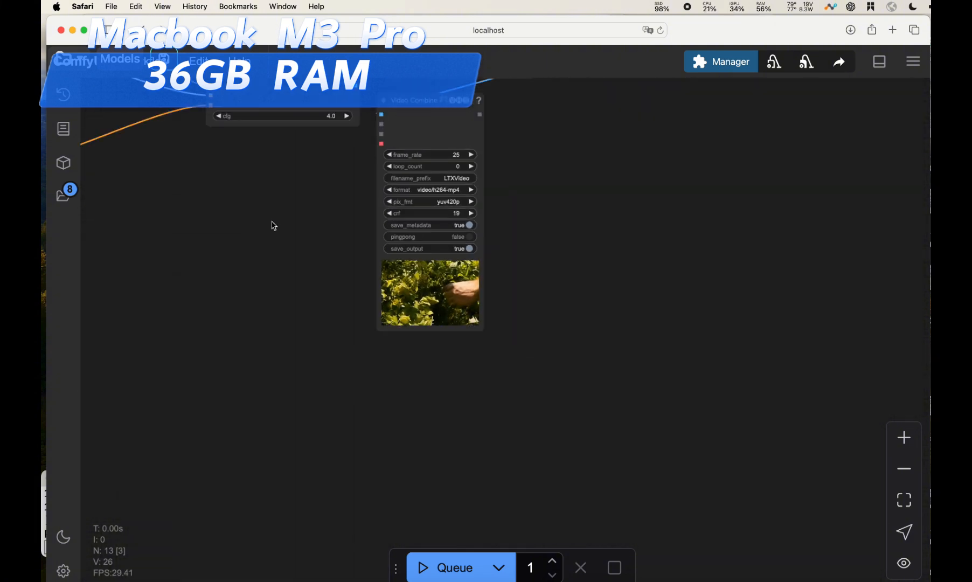
pyautogui.moveTo(273, 224); pyautogui.dragTo(560, 397)
pyautogui.scroll(-5, 520, 386)
pyautogui.scroll(5, 560, 393)
pyautogui.scroll(-6, 601, 395)
pyautogui.scroll(1, 559, 396)
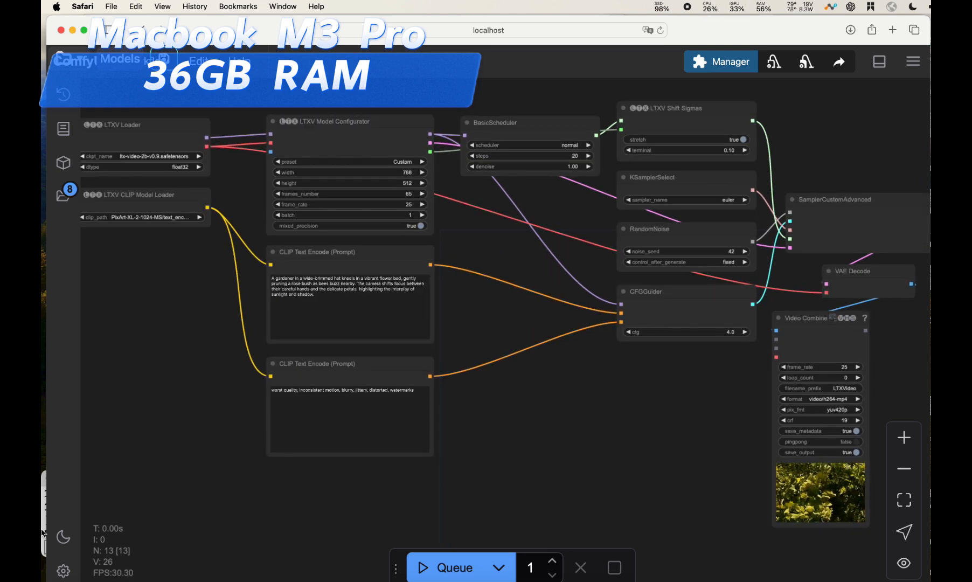
# Step: Switch to the Terminal window running ComfyUI, move it up slightly, and read the sampling progress and prompt execution time
pyautogui.moveTo(49, 517); pyautogui.dragTo(811, 517)
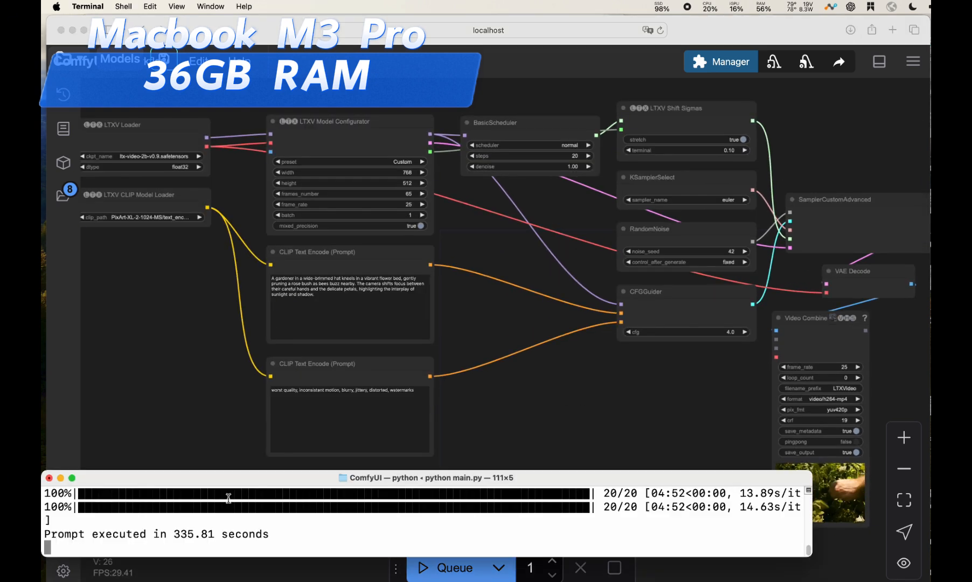
pyautogui.moveTo(263, 478); pyautogui.dragTo(266, 477)
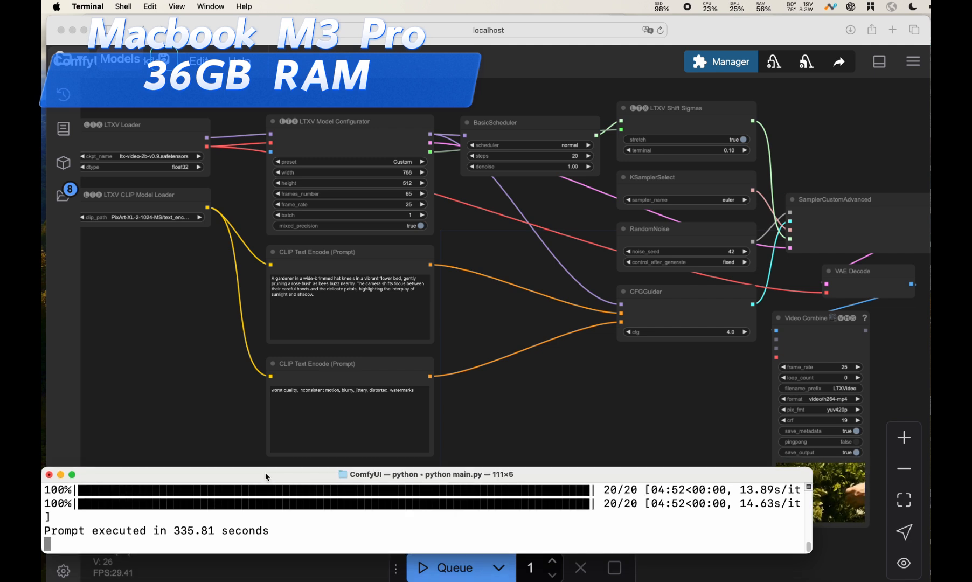